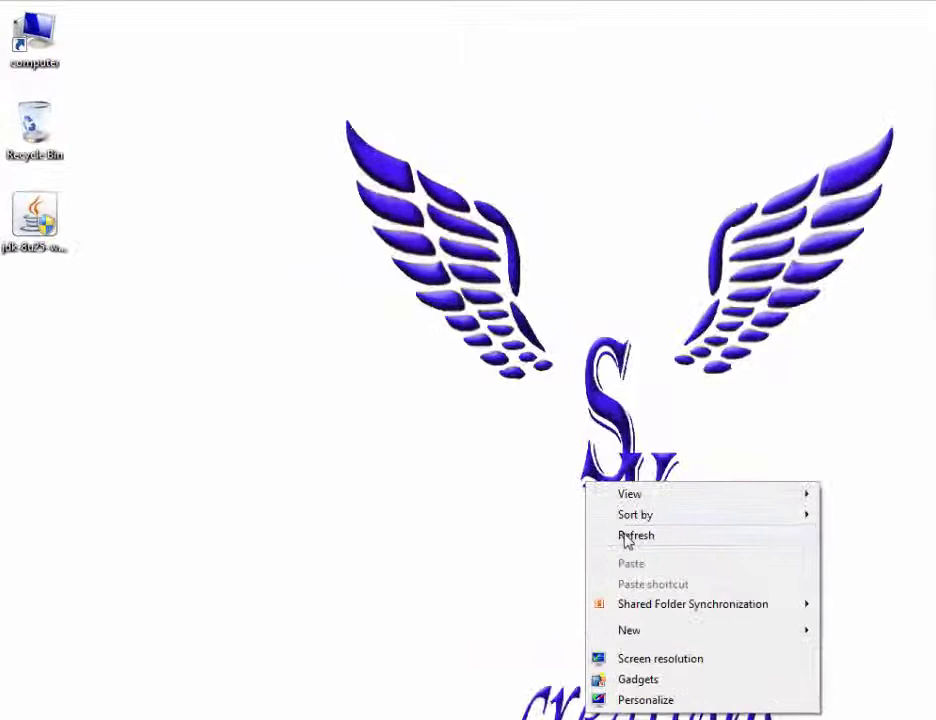
# Launch the jdk-8u25-windows-i586 installer from the desktop and start the installation with the default features and install folder
pyautogui.click(26, 240)
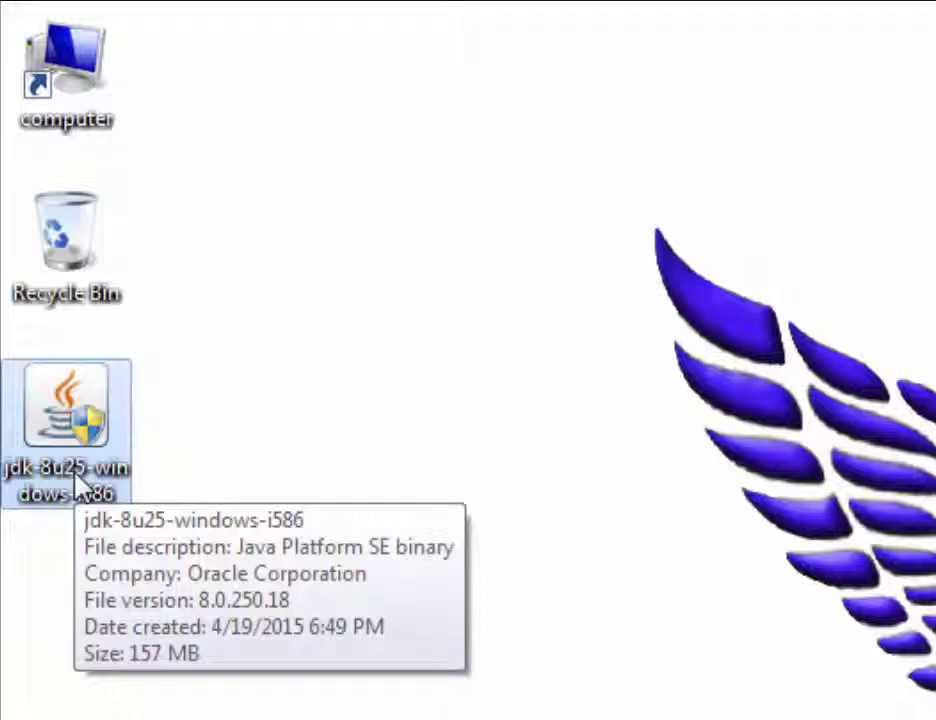
pyautogui.rightClick(245, 445)
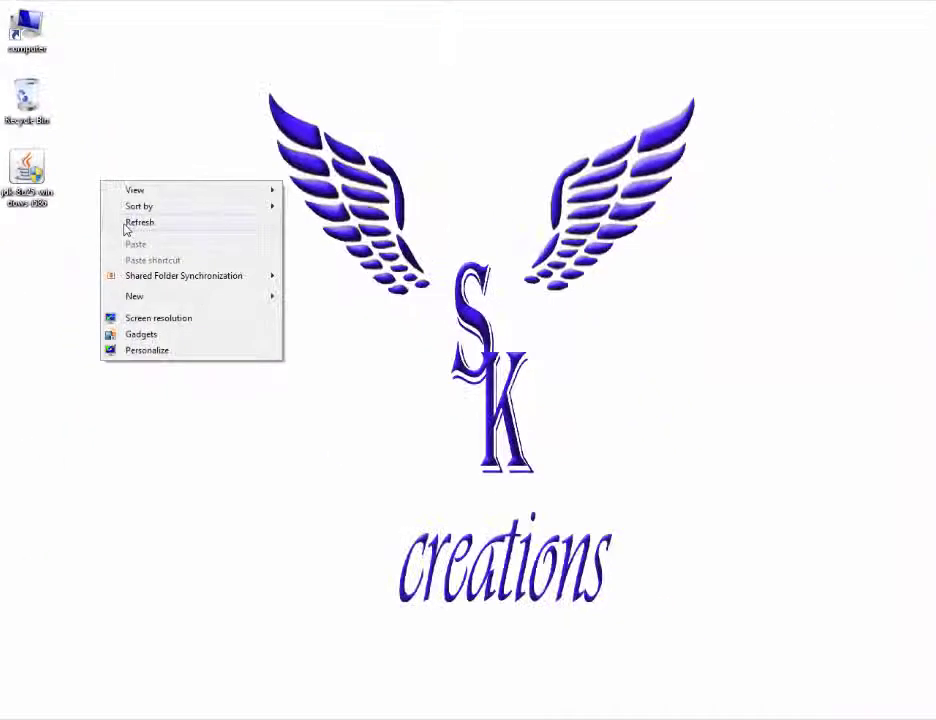
pyautogui.click(126, 226)
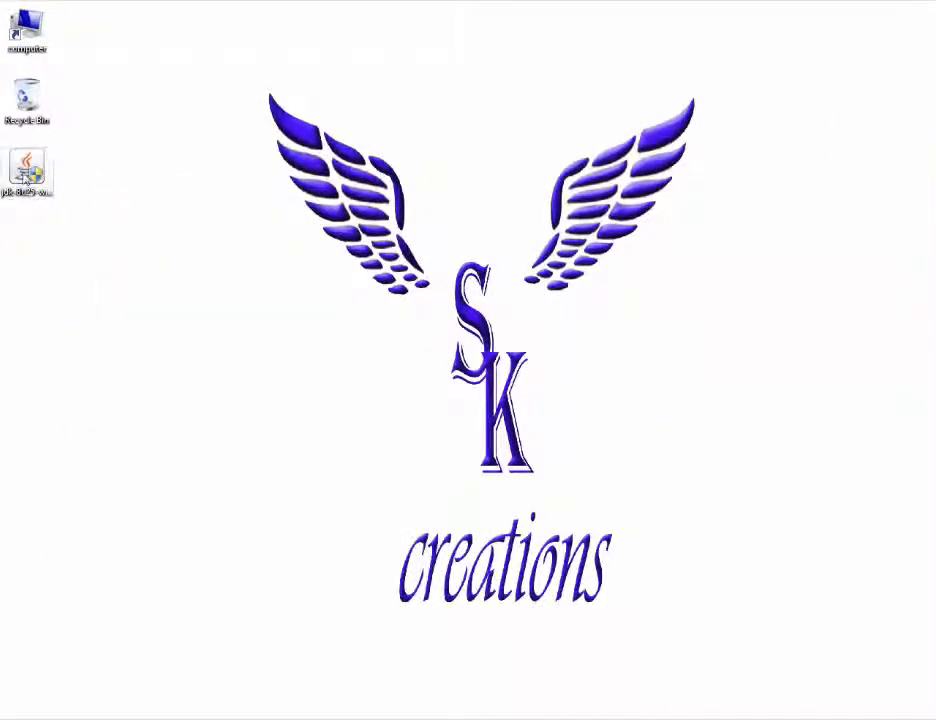
pyautogui.click(25, 175)
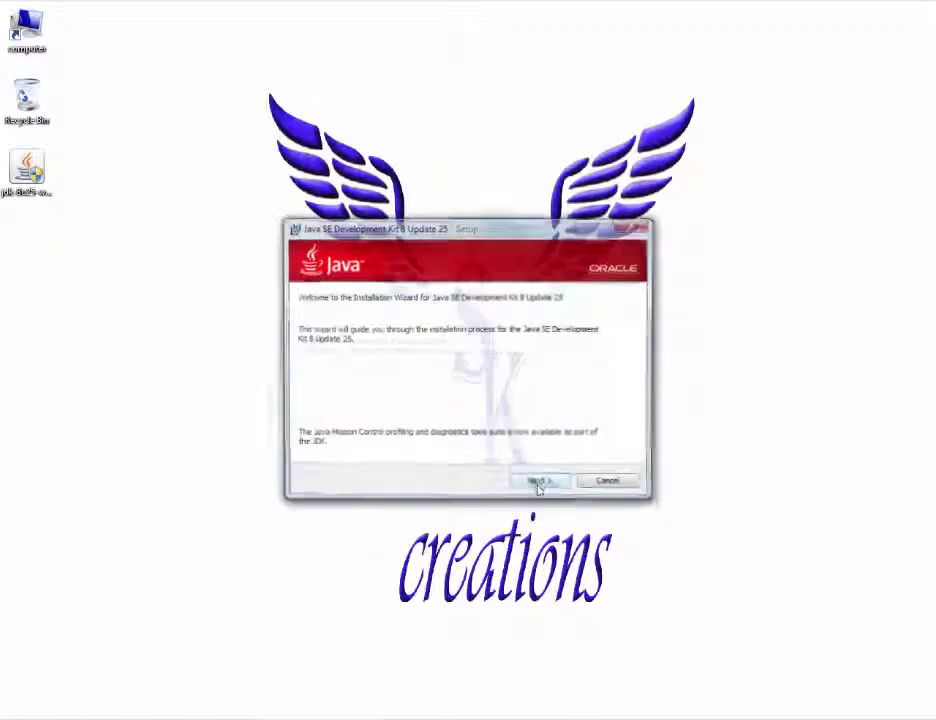
pyautogui.click(539, 486)
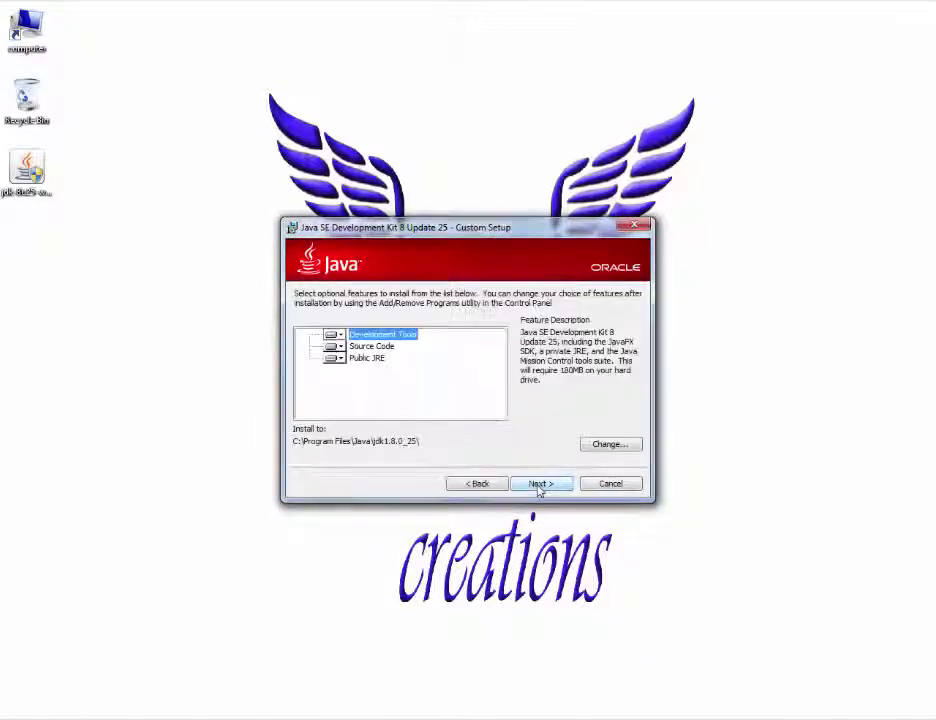
pyautogui.click(539, 485)
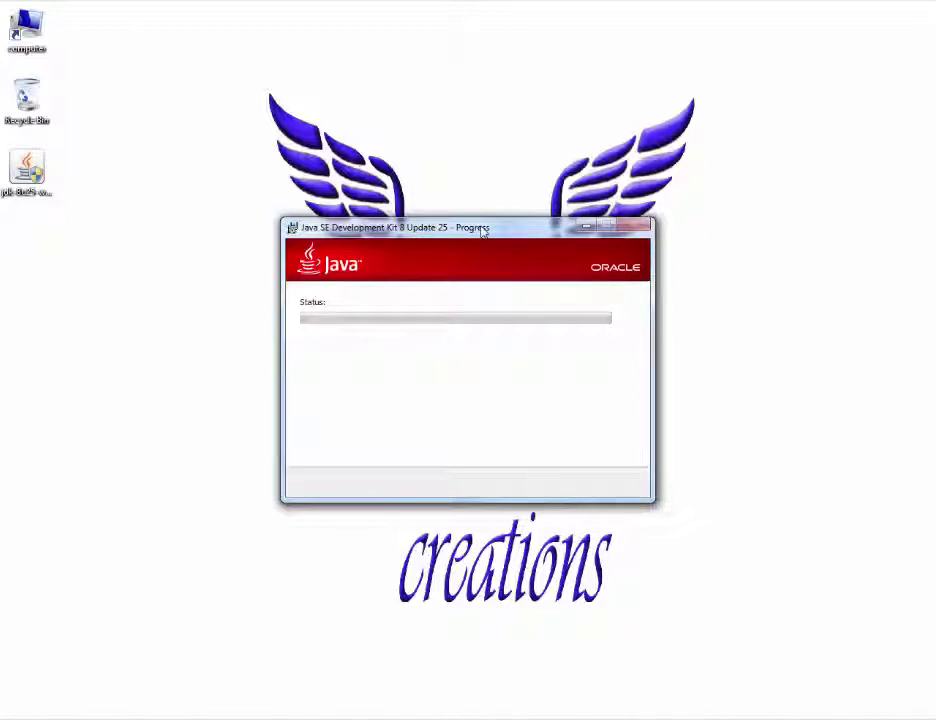
pyautogui.moveTo(482, 229)
pyautogui.mouseDown()
pyautogui.moveTo(463, 336)
pyautogui.moveTo(474, 198)
pyautogui.moveTo(473, 222)
pyautogui.mouseUp()
pyautogui.rightClick(692, 59)
pyautogui.click(718, 100)
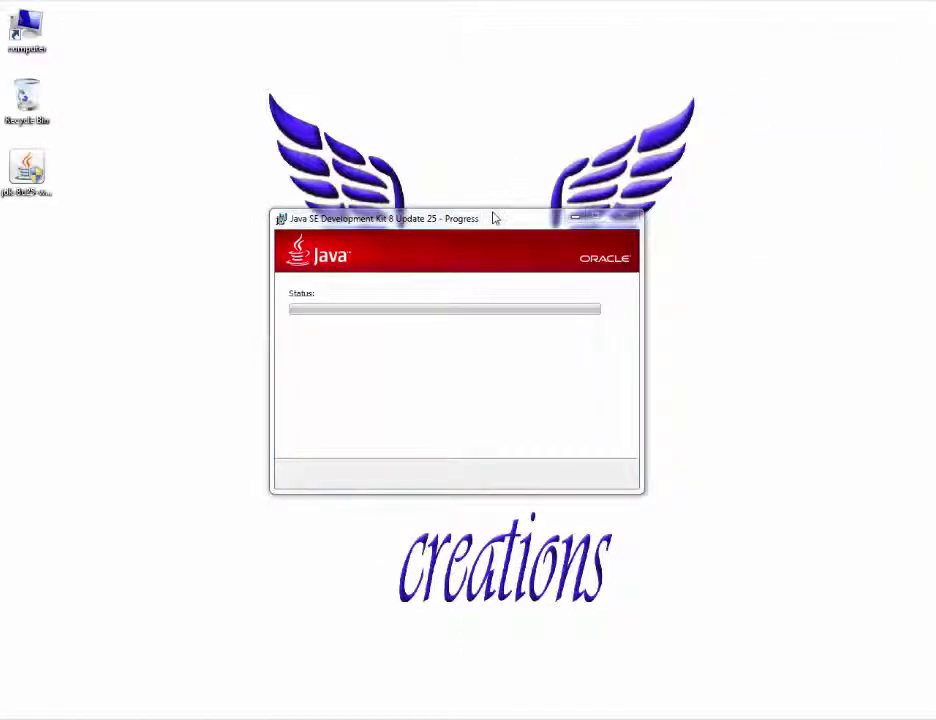
pyautogui.moveTo(493, 218)
pyautogui.mouseDown()
pyautogui.moveTo(501, 286)
pyautogui.moveTo(495, 215)
pyautogui.mouseUp()
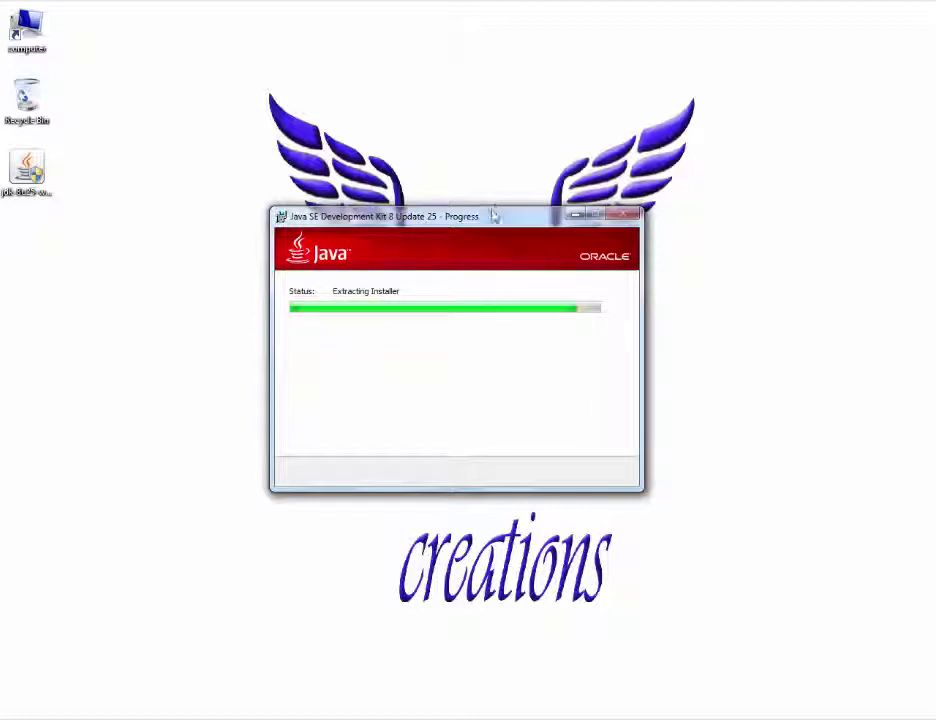
pyautogui.moveTo(501, 221)
pyautogui.mouseDown()
pyautogui.moveTo(512, 206)
pyautogui.moveTo(495, 218)
pyautogui.moveTo(501, 224)
pyautogui.mouseUp()
pyautogui.rightClick(620, 96)
pyautogui.click(646, 138)
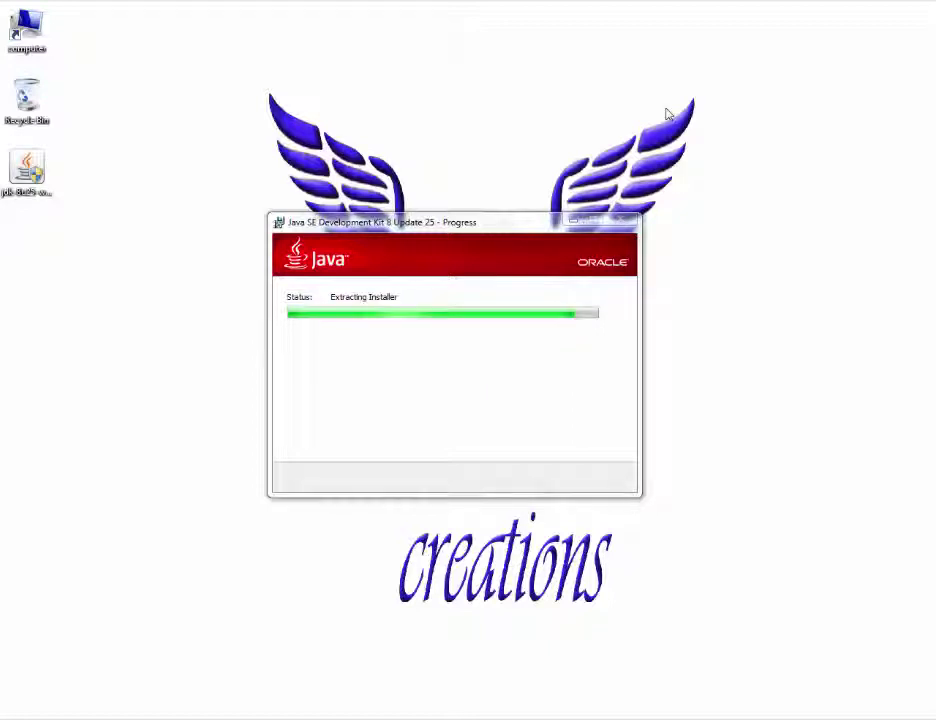
pyautogui.rightClick(707, 97)
pyautogui.click(730, 139)
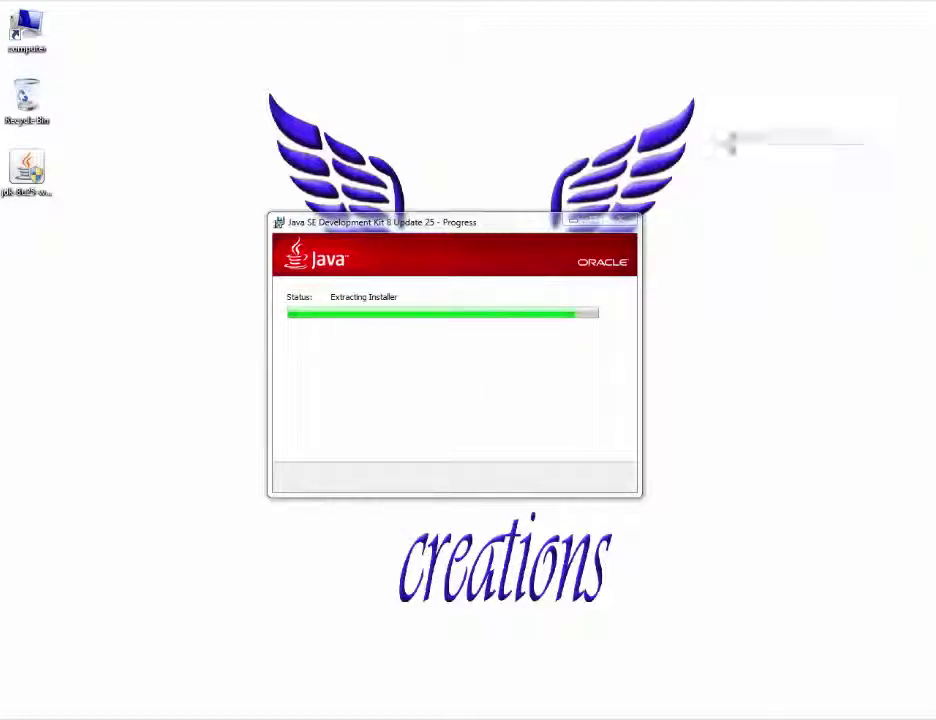
pyautogui.rightClick(740, 113)
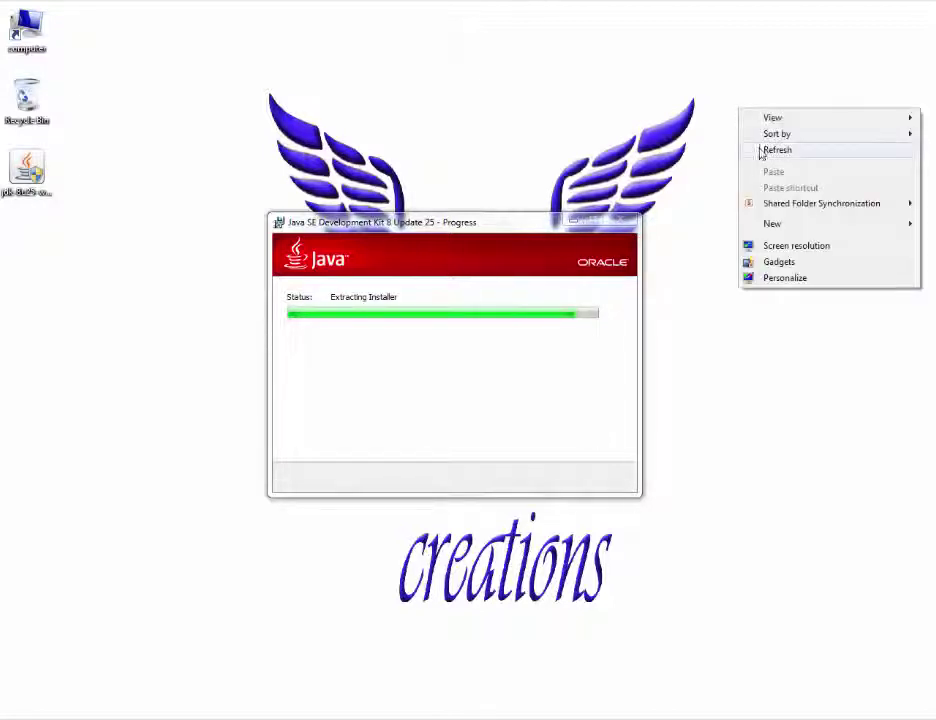
pyautogui.click(760, 150)
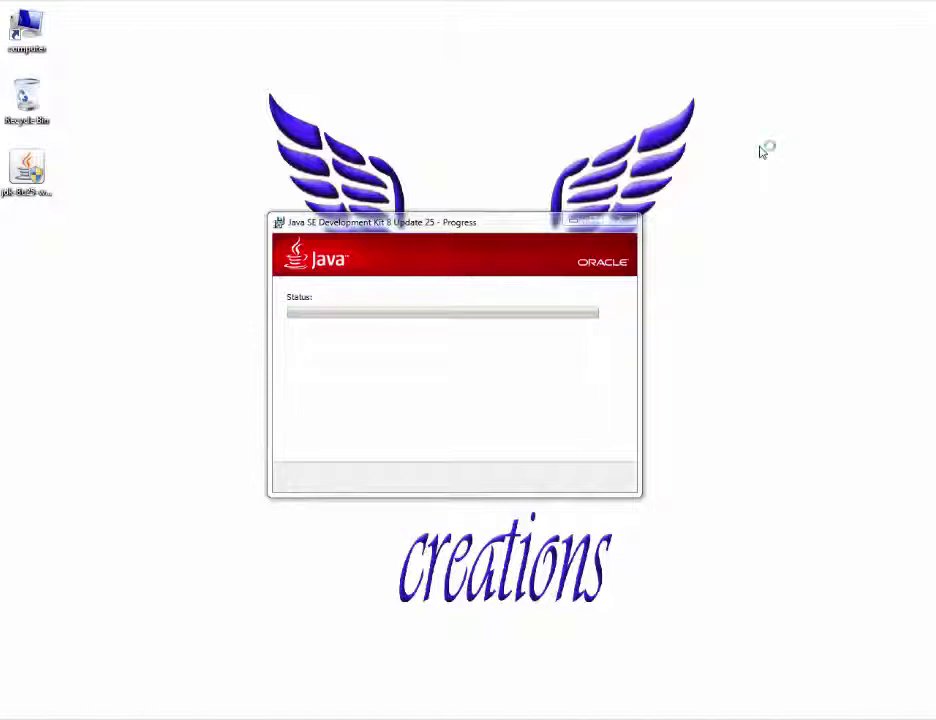
pyautogui.moveTo(492, 241)
pyautogui.mouseDown()
pyautogui.moveTo(485, 213)
pyautogui.moveTo(480, 234)
pyautogui.mouseUp()
pyautogui.rightClick(607, 121)
pyautogui.click(666, 162)
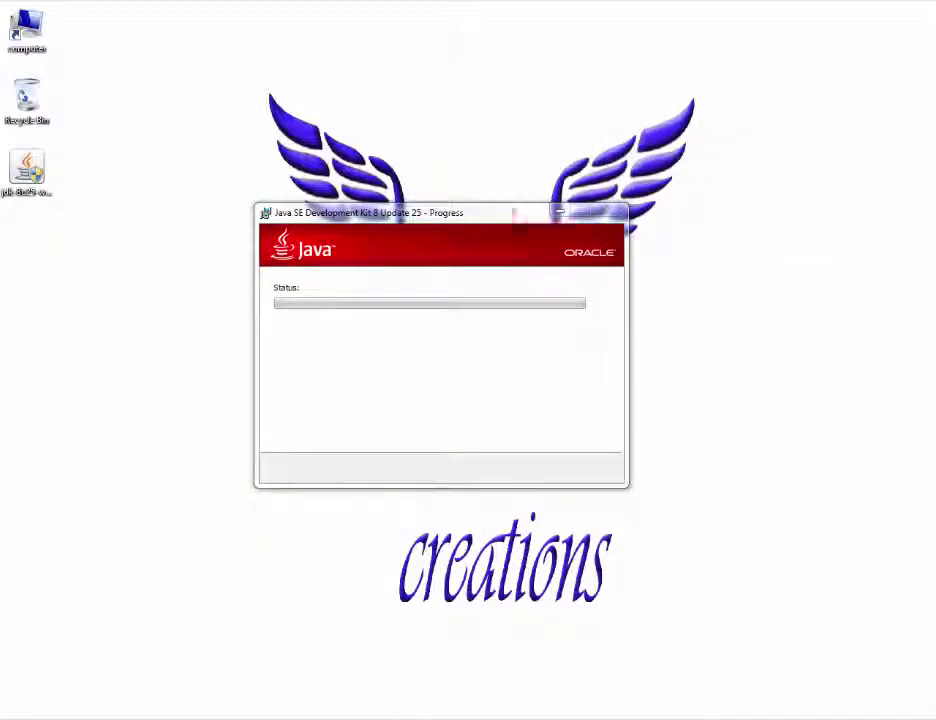
pyautogui.moveTo(497, 236); pyautogui.dragTo(502, 174)
pyautogui.rightClick(790, 129)
pyautogui.click(808, 167)
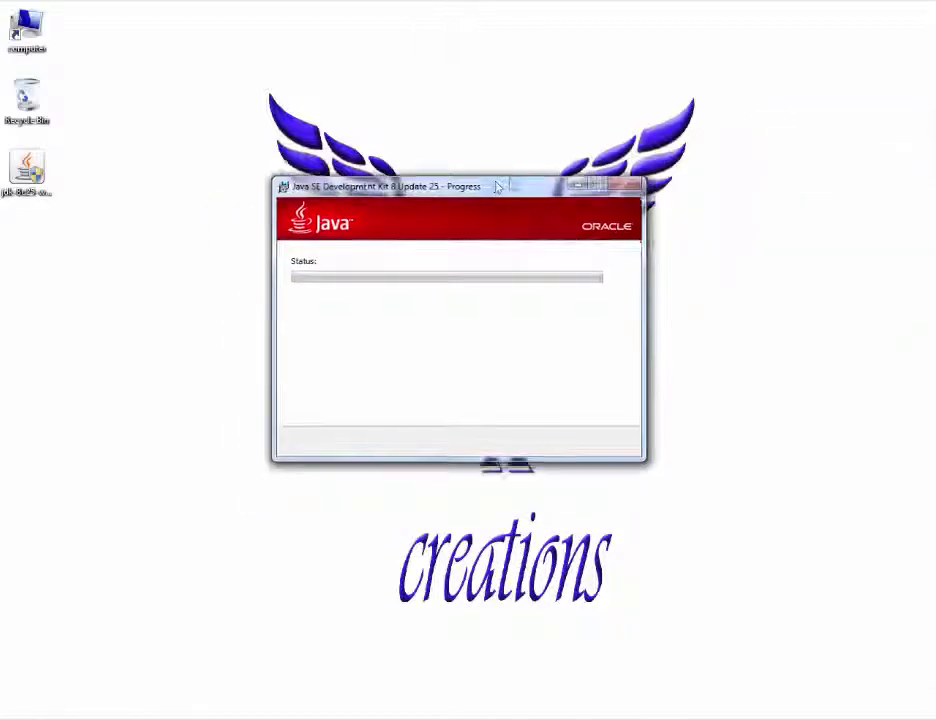
pyautogui.rightClick(815, 136)
pyautogui.click(826, 177)
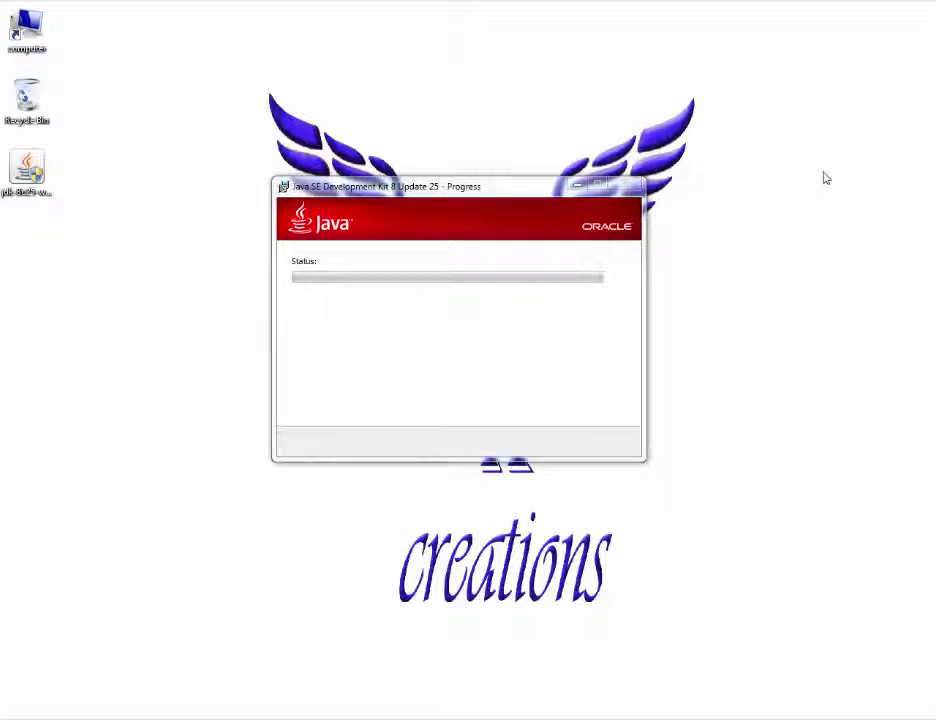
pyautogui.rightClick(823, 178)
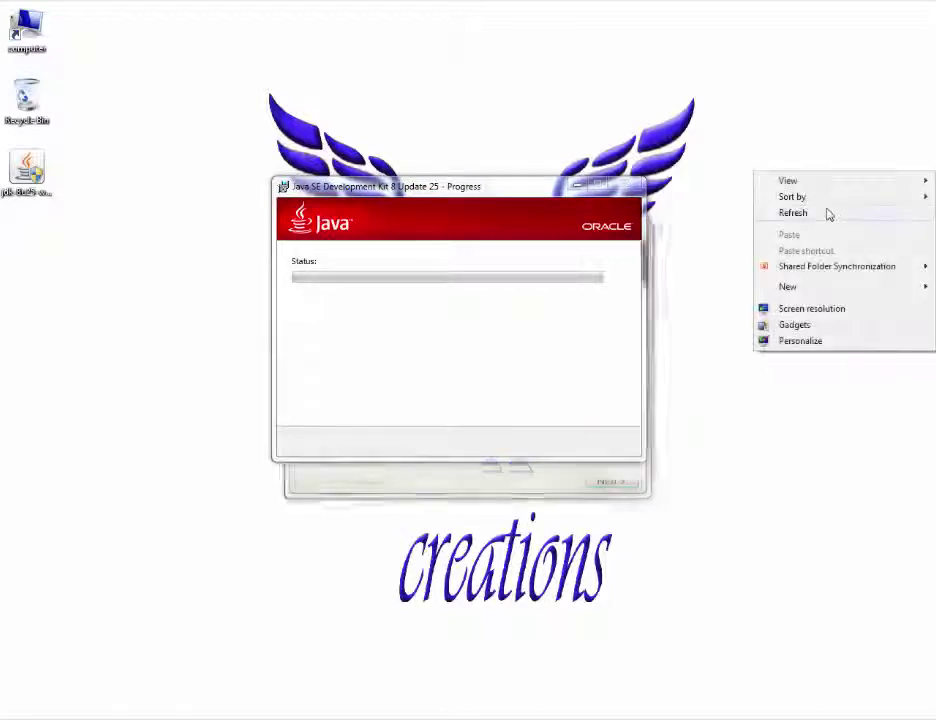
pyautogui.click(827, 213)
pyautogui.moveTo(535, 192); pyautogui.dragTo(531, 236)
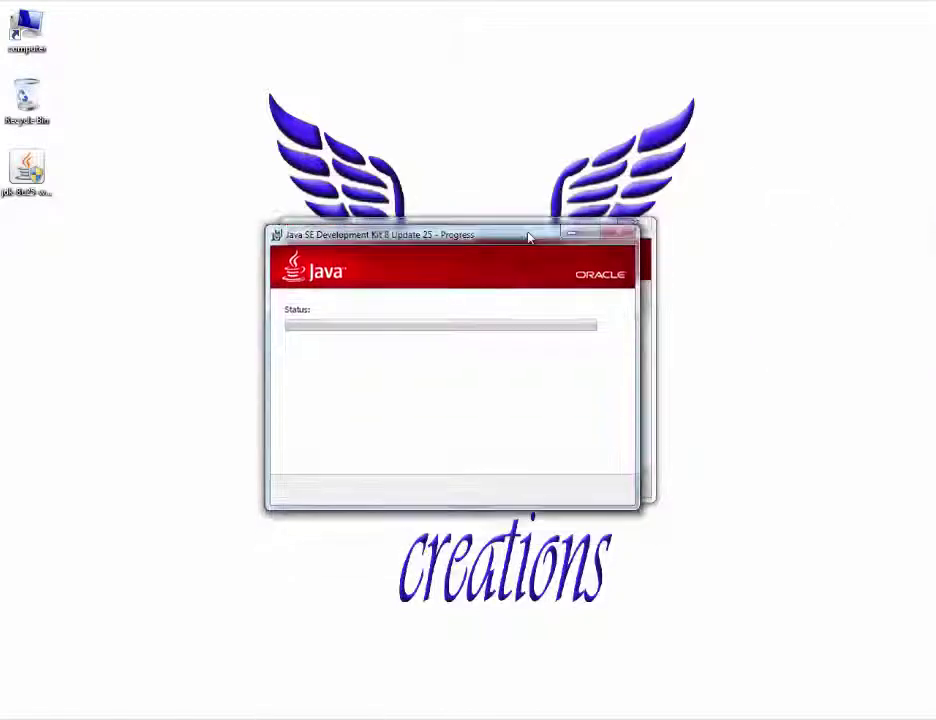
pyautogui.rightClick(781, 85)
pyautogui.click(791, 121)
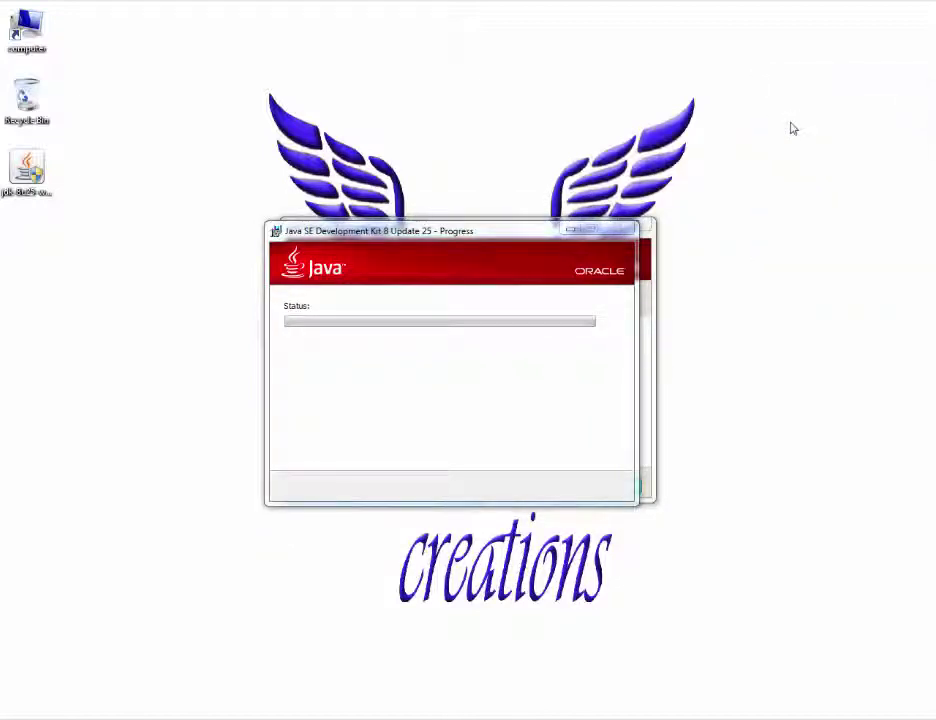
pyautogui.rightClick(791, 122)
pyautogui.click(815, 164)
pyautogui.rightClick(785, 143)
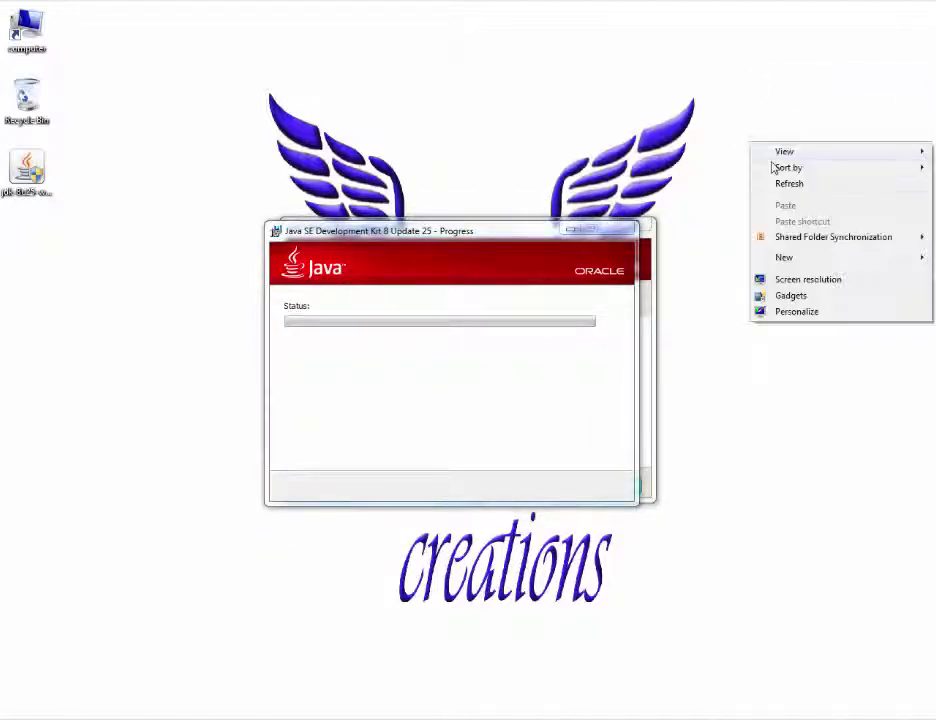
pyautogui.click(773, 186)
pyautogui.rightClick(625, 89)
pyautogui.click(662, 130)
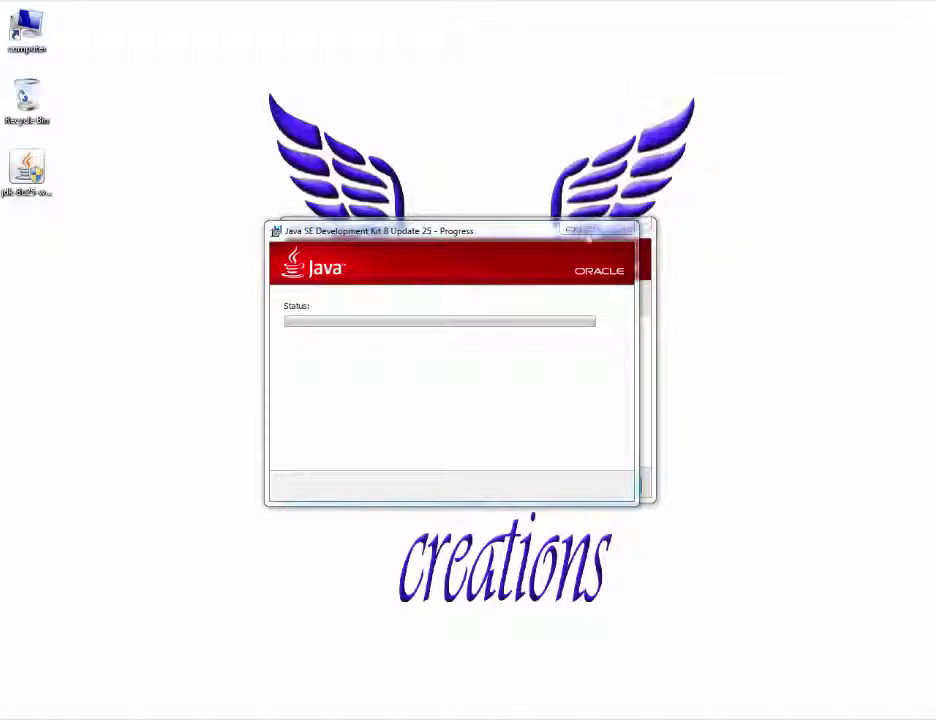
pyautogui.rightClick(603, 101)
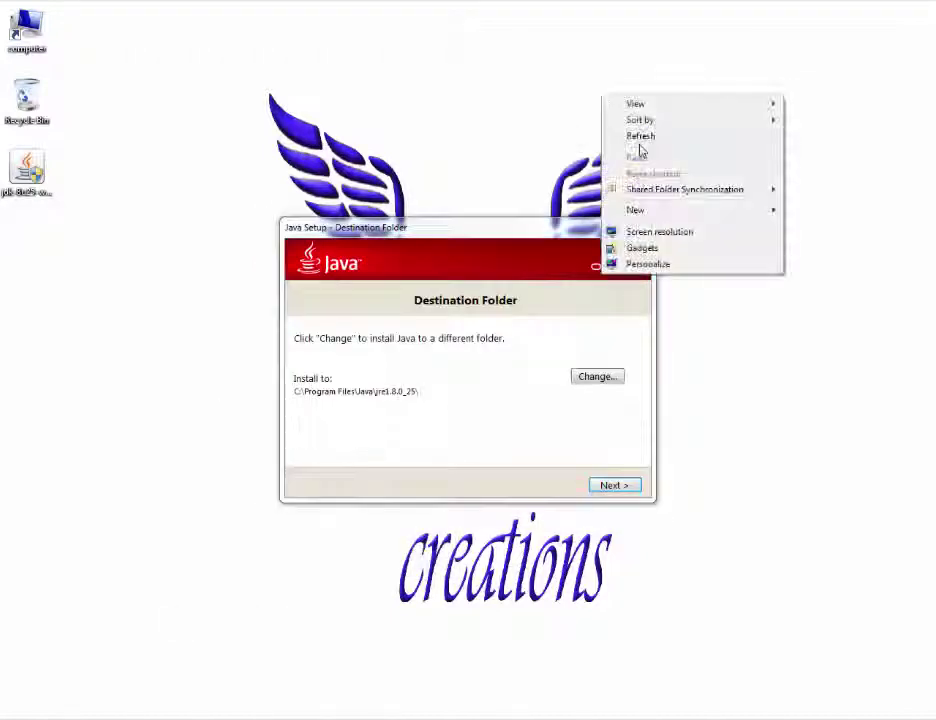
pyautogui.click(640, 137)
pyautogui.rightClick(641, 142)
pyautogui.click(699, 186)
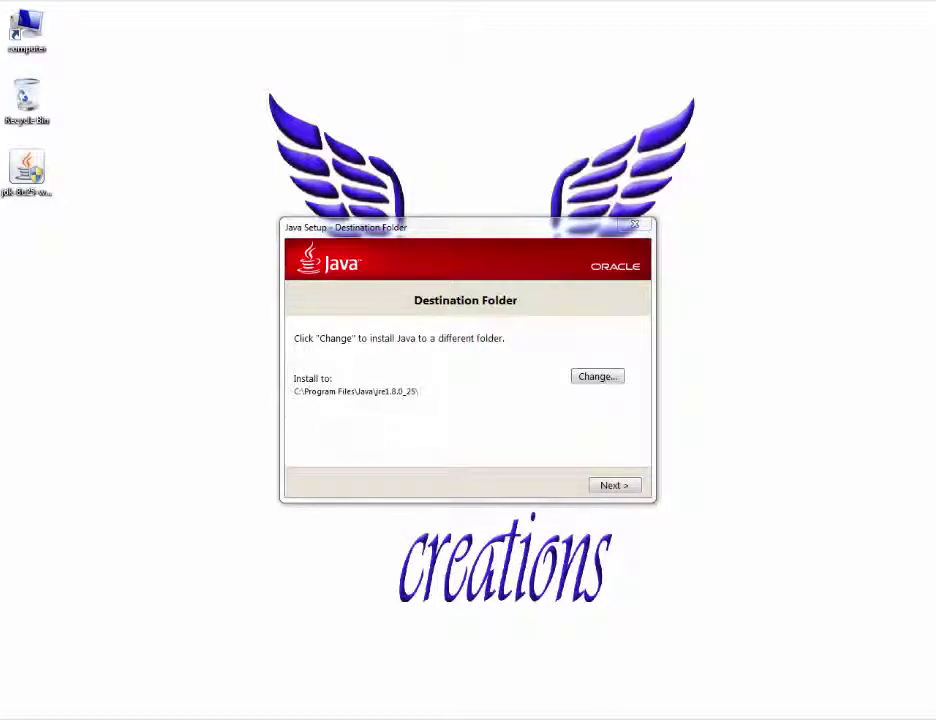
pyautogui.moveTo(578, 233)
pyautogui.mouseDown()
pyautogui.moveTo(560, 247)
pyautogui.moveTo(563, 219)
pyautogui.mouseUp()
pyautogui.rightClick(855, 145)
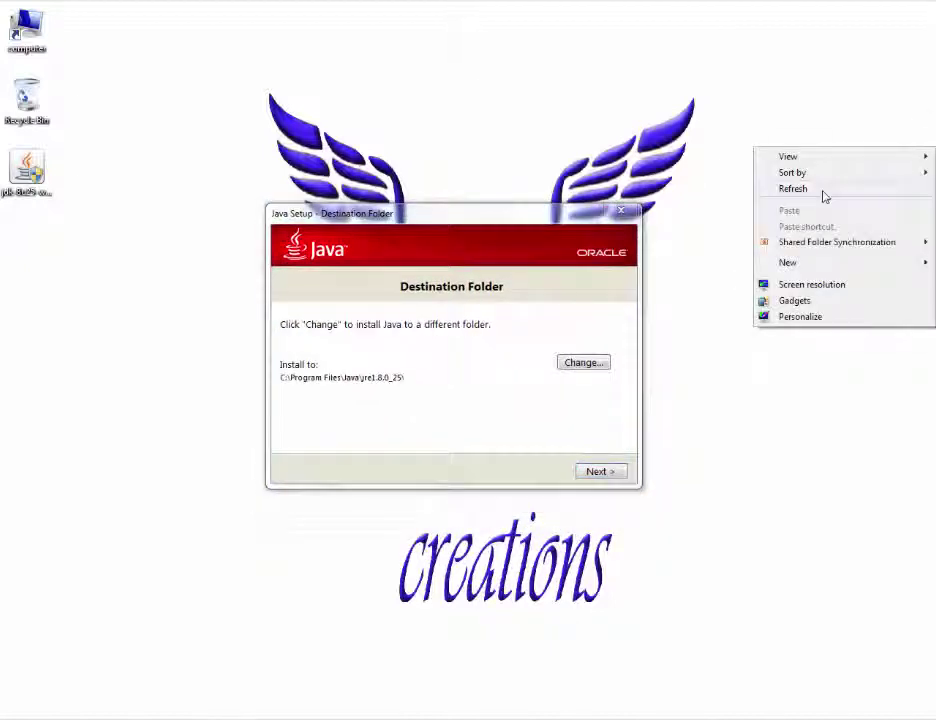
pyautogui.click(823, 192)
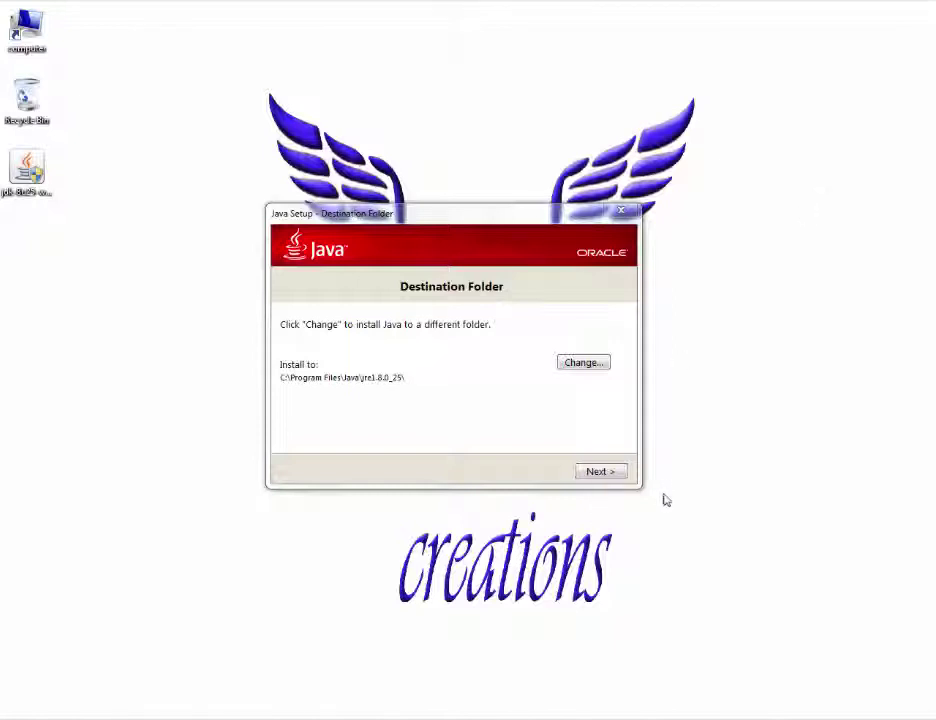
# Install the JRE to the default folder C:\Program Files\Java\jre1.8.0_25\, close the completed setup wizard and refresh the desktop
pyautogui.press('Return')
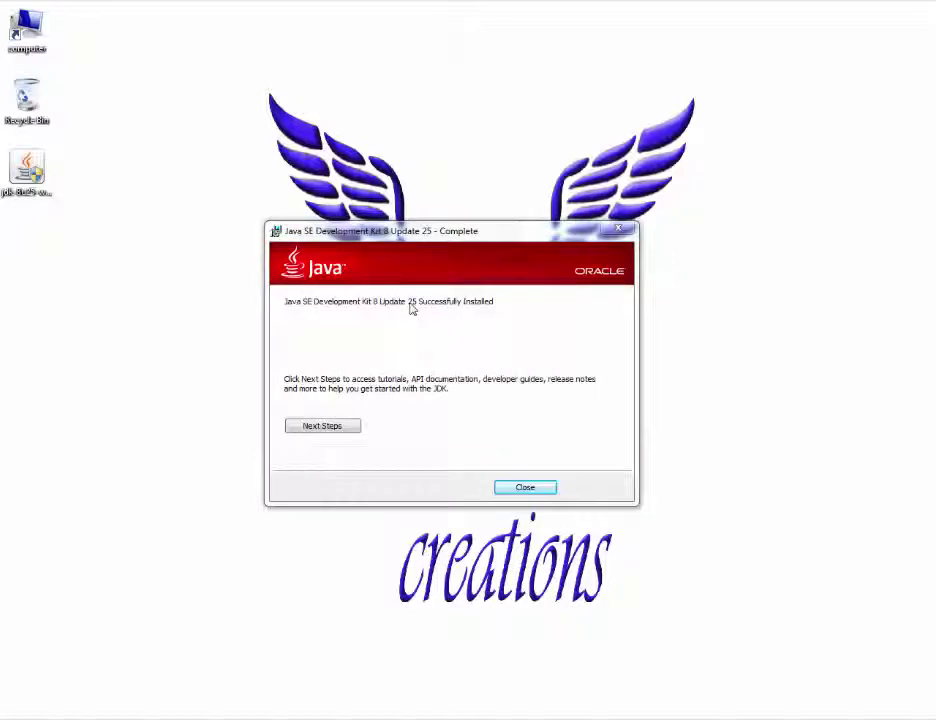
pyautogui.click(525, 488)
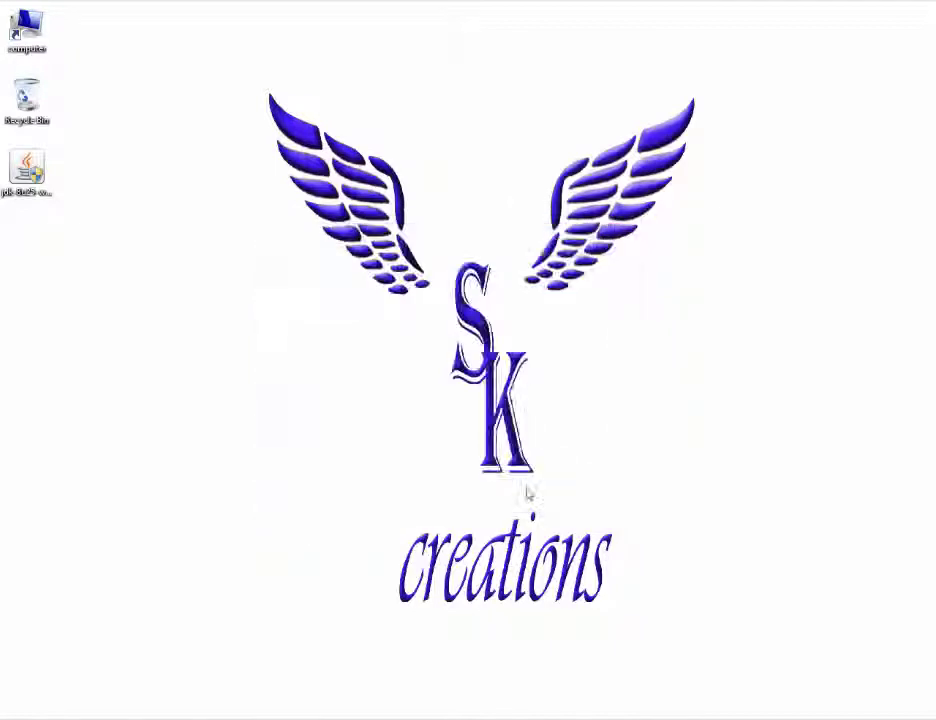
pyautogui.rightClick(462, 358)
pyautogui.click(501, 399)
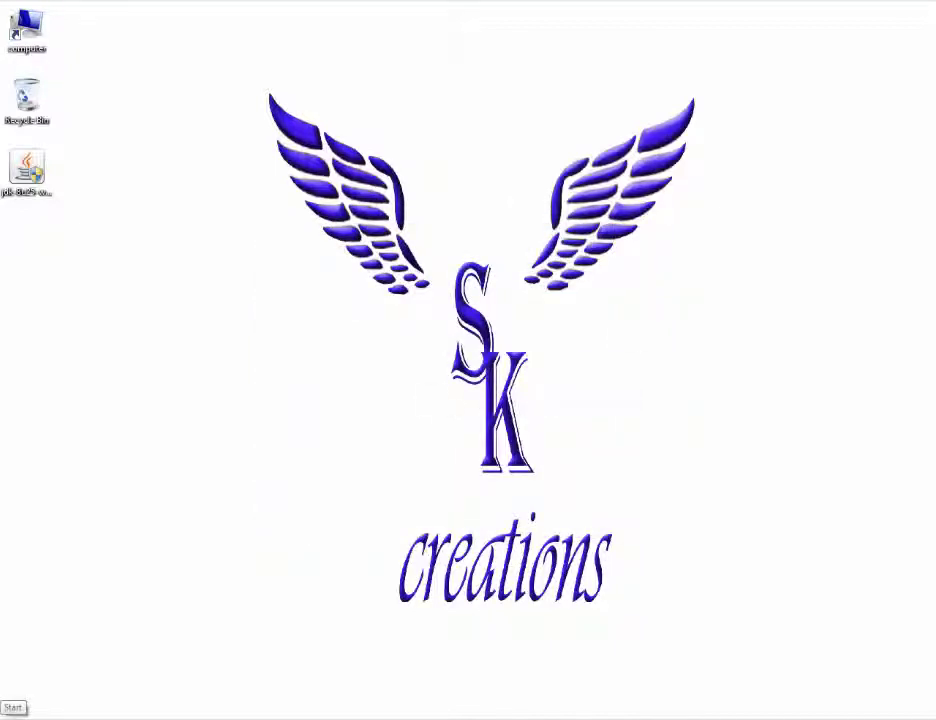
# Open a Command Prompt window by running cmd from the Windows Run dialog
pyautogui.click(12, 714)
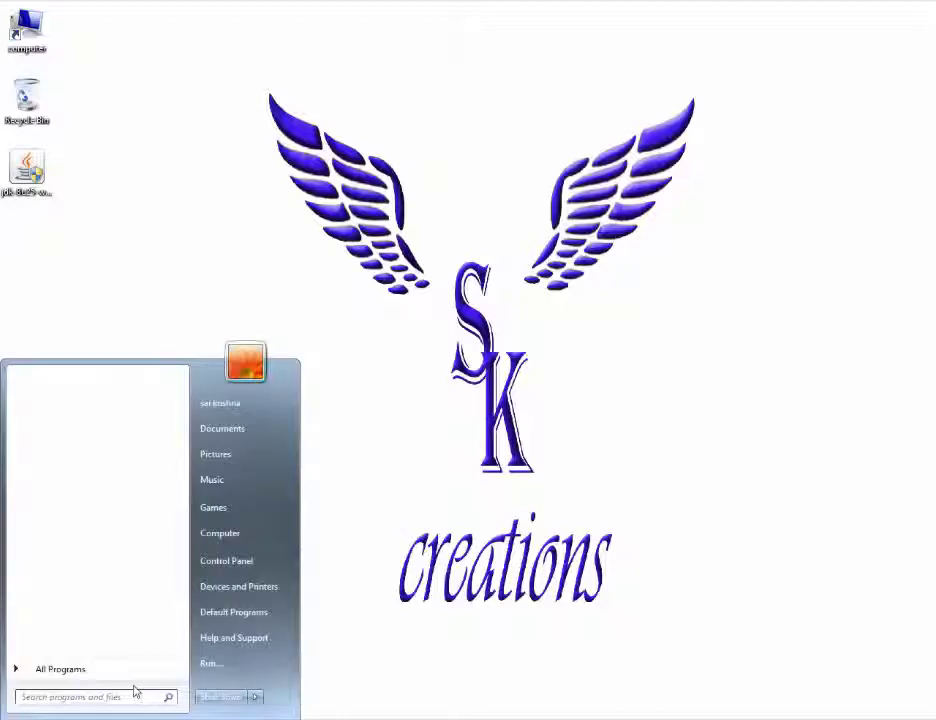
pyautogui.click(224, 664)
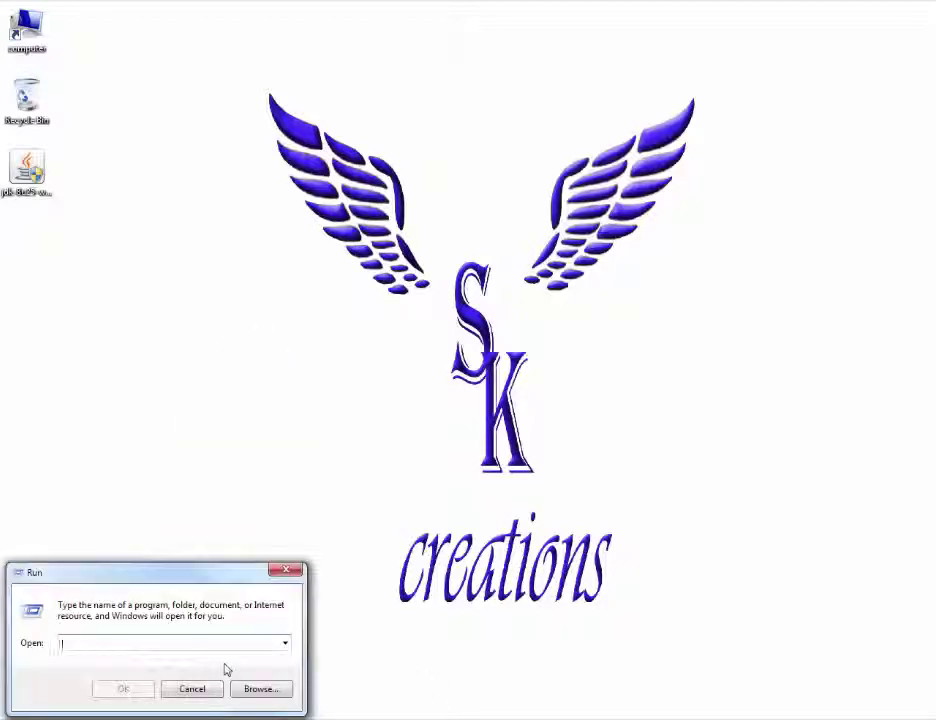
pyautogui.write('c')
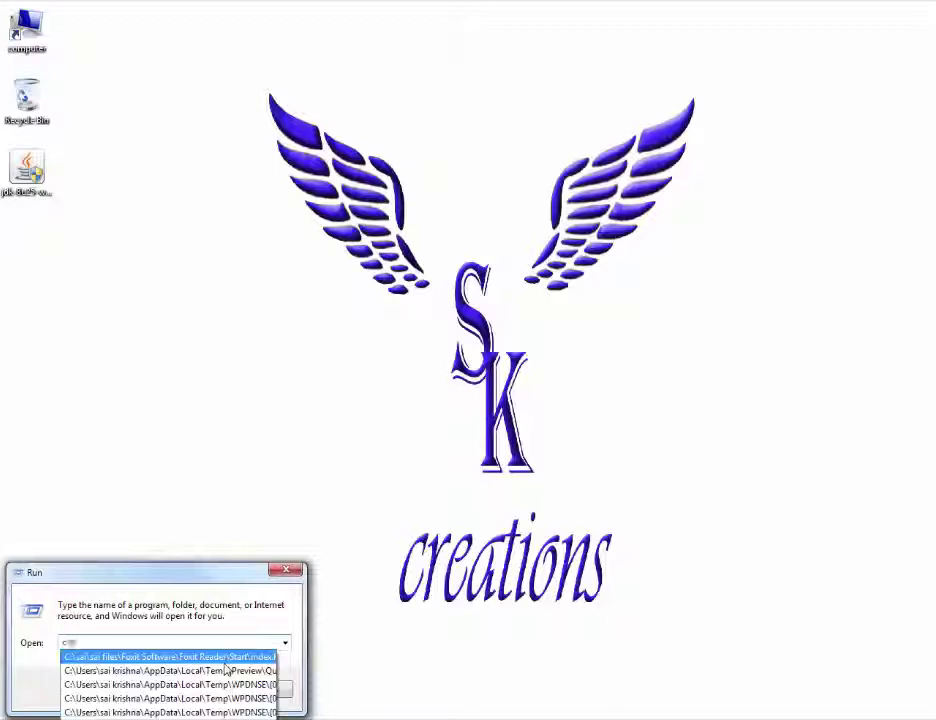
pyautogui.write('md')
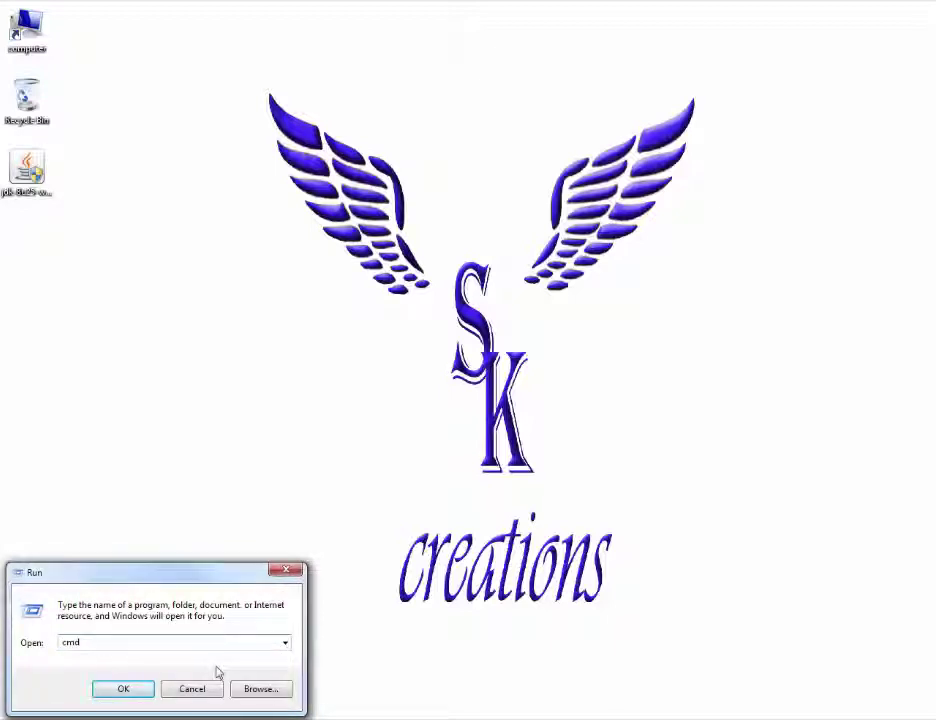
pyautogui.click(128, 699)
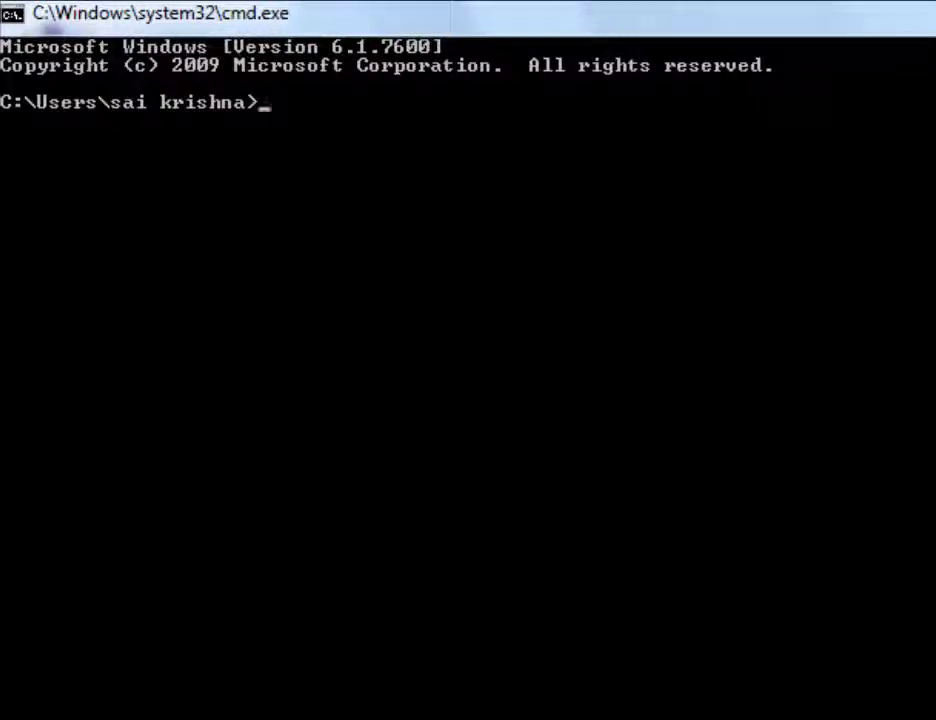
# Run the javac command at the prompt to check whether the Java compiler is recognized
pyautogui.write('javac')
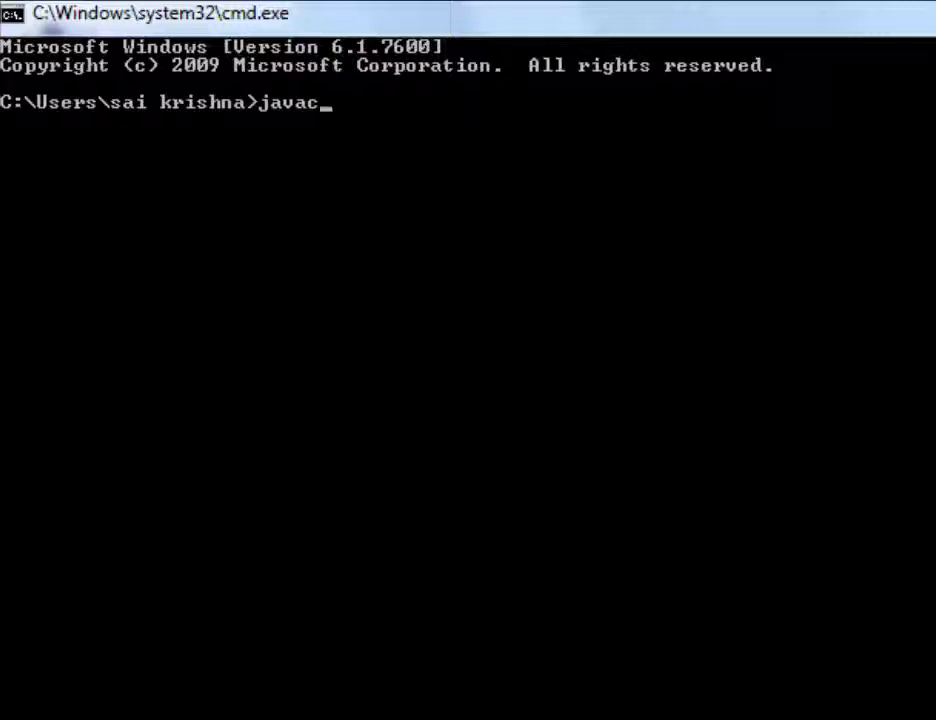
pyautogui.press('Return')
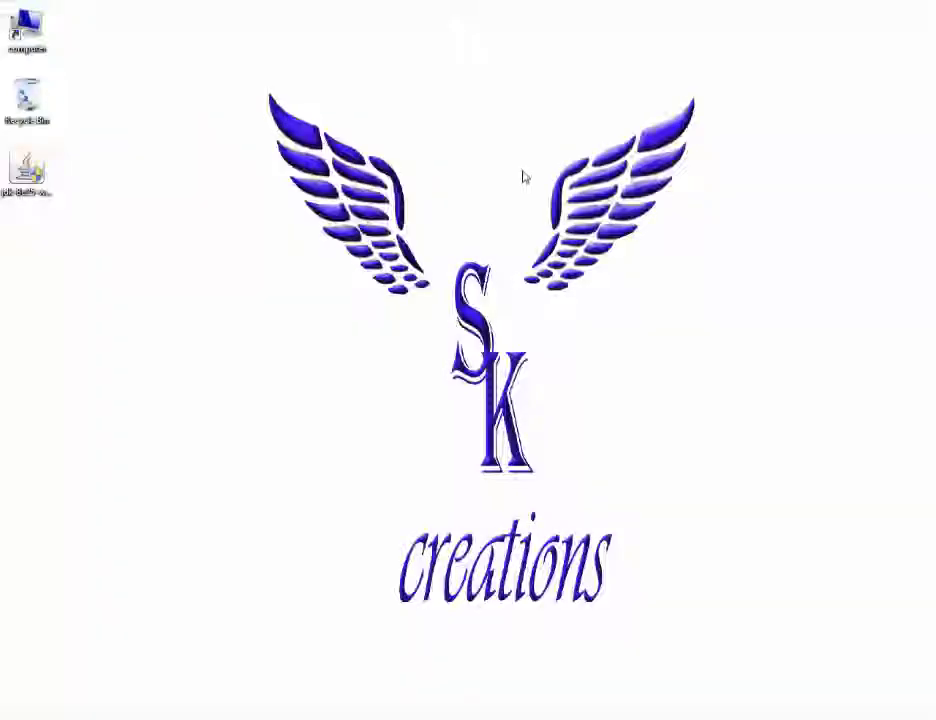
pyautogui.rightClick(522, 177)
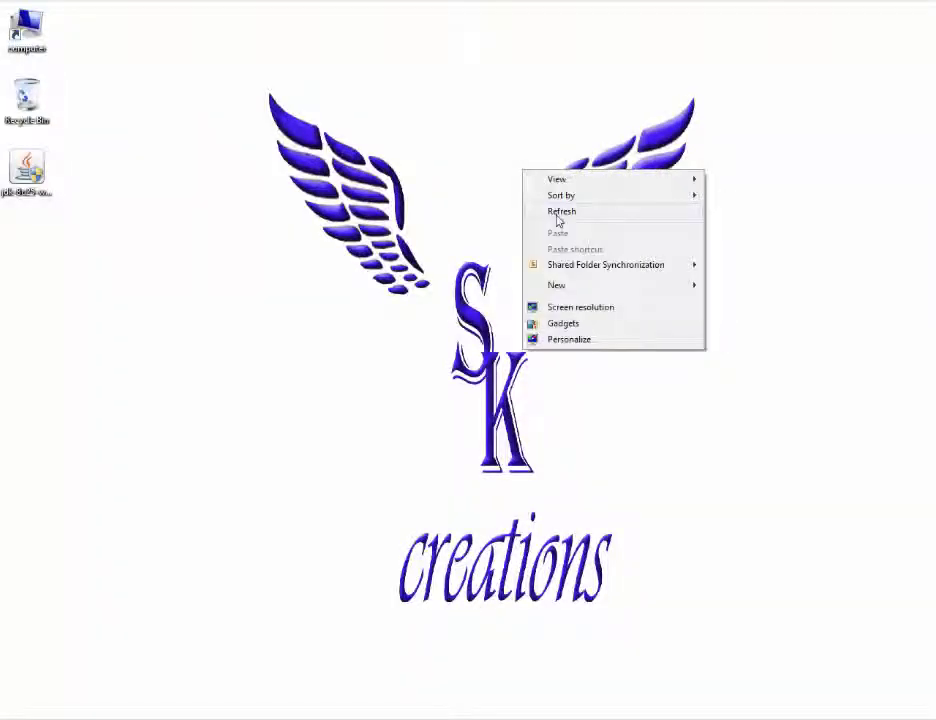
# Refresh the desktop and browse from Computer to the folder C:\Program Files\Java\jdk1.8.0_25\bin
pyautogui.click(558, 212)
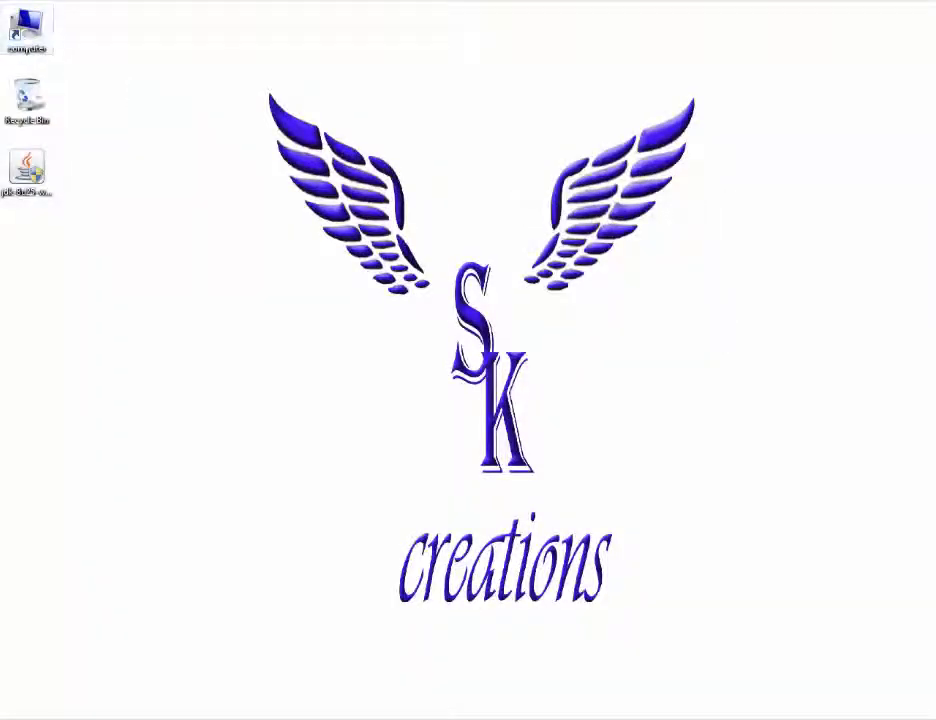
pyautogui.doubleClick(25, 30)
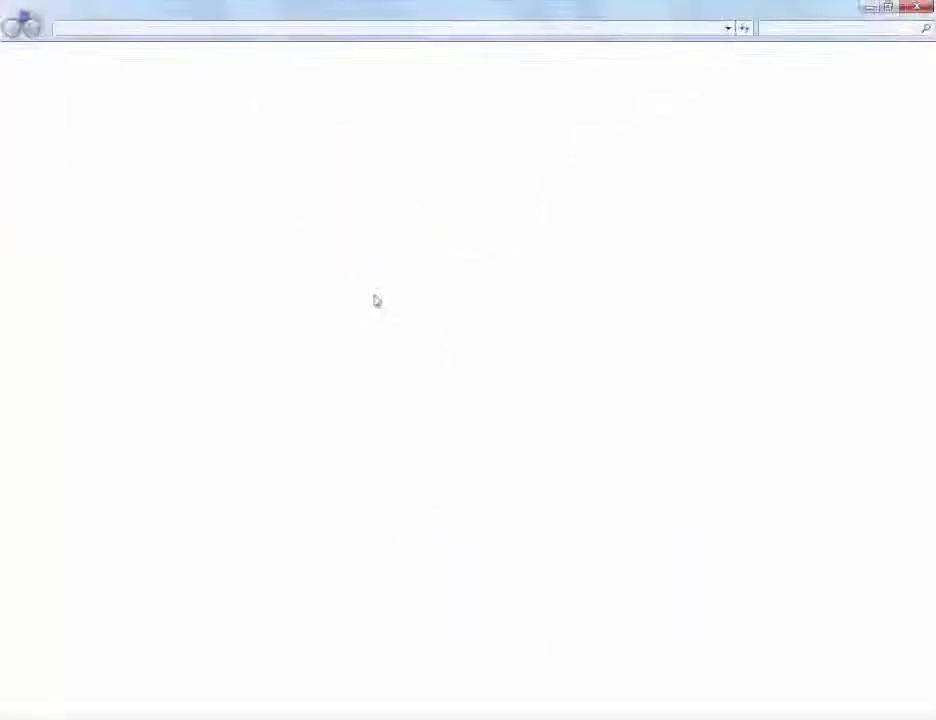
pyautogui.rightClick(374, 298)
pyautogui.click(410, 350)
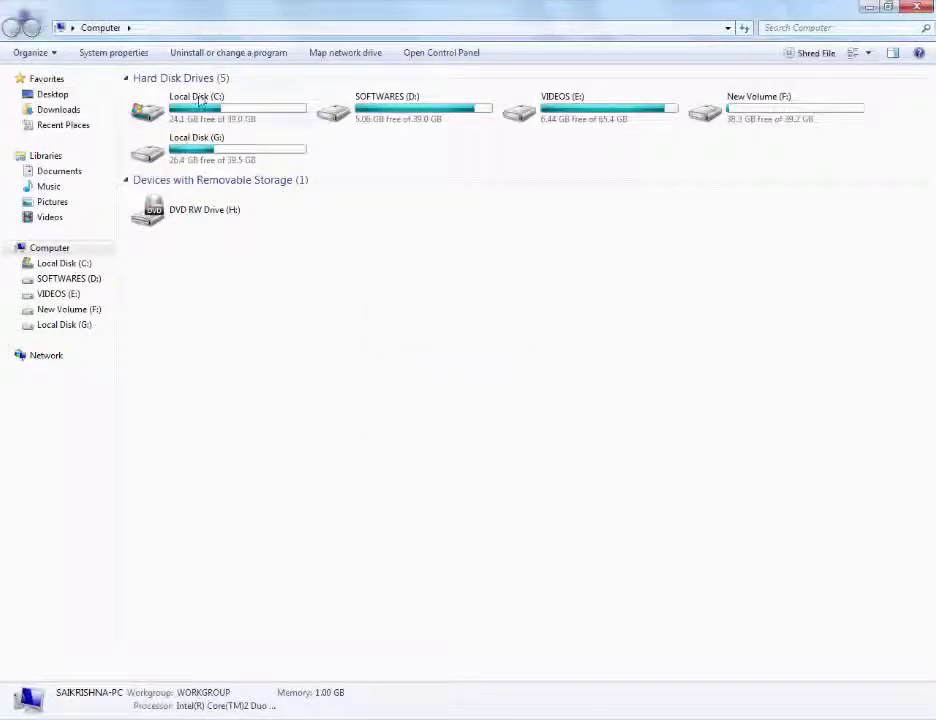
pyautogui.doubleClick(195, 103)
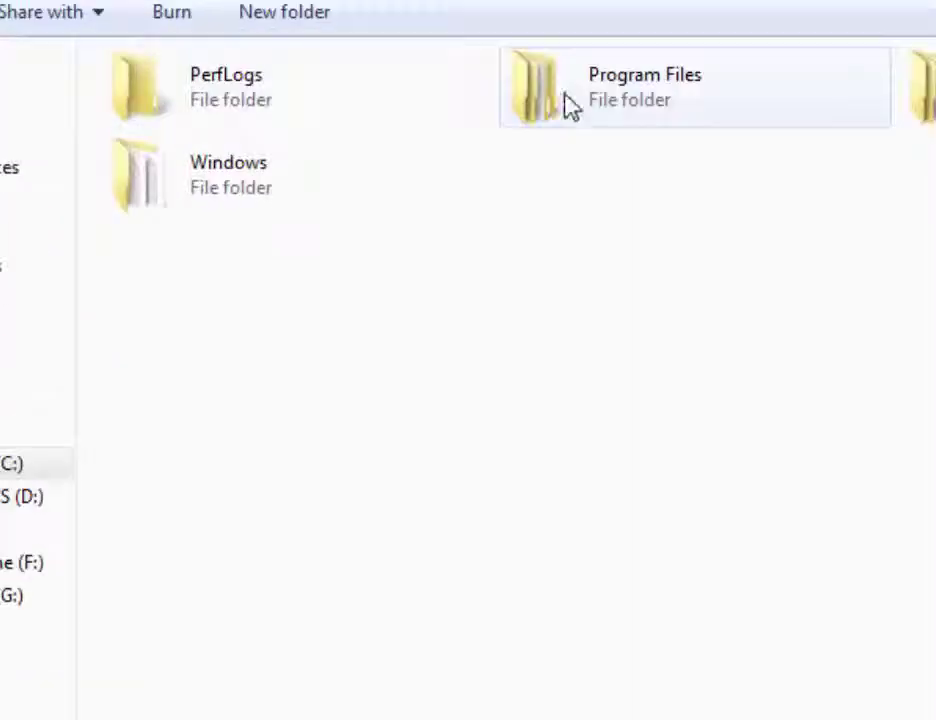
pyautogui.doubleClick(564, 104)
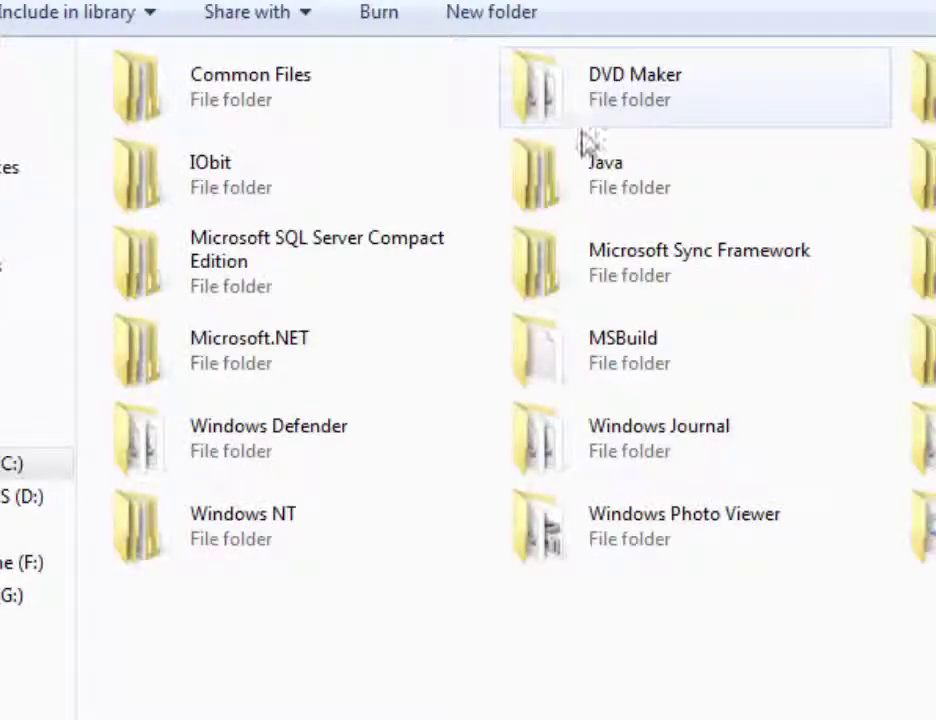
pyautogui.doubleClick(625, 185)
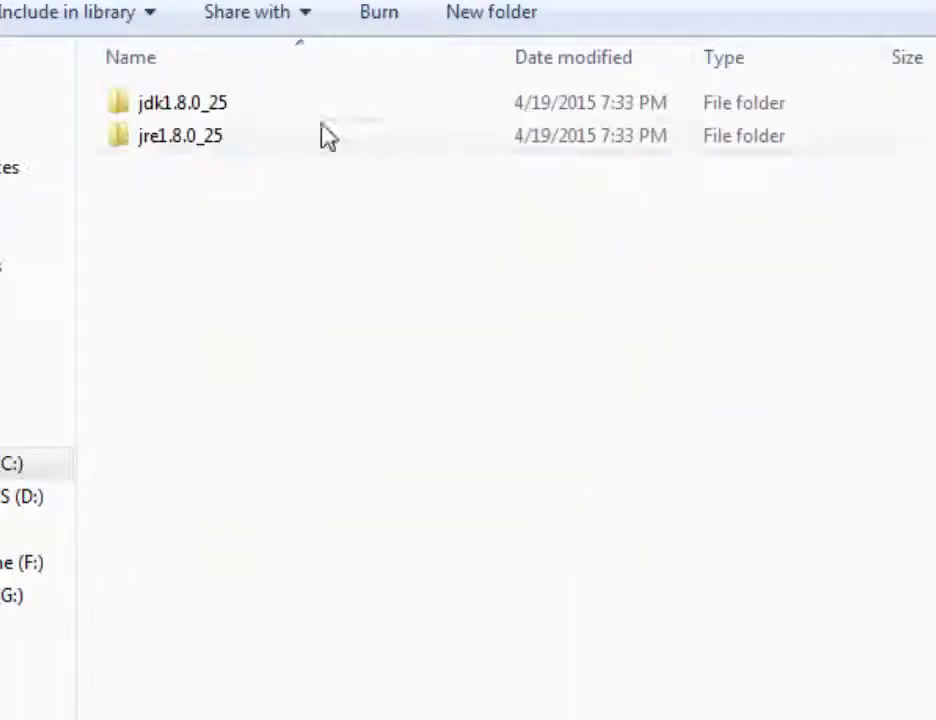
pyautogui.doubleClick(264, 104)
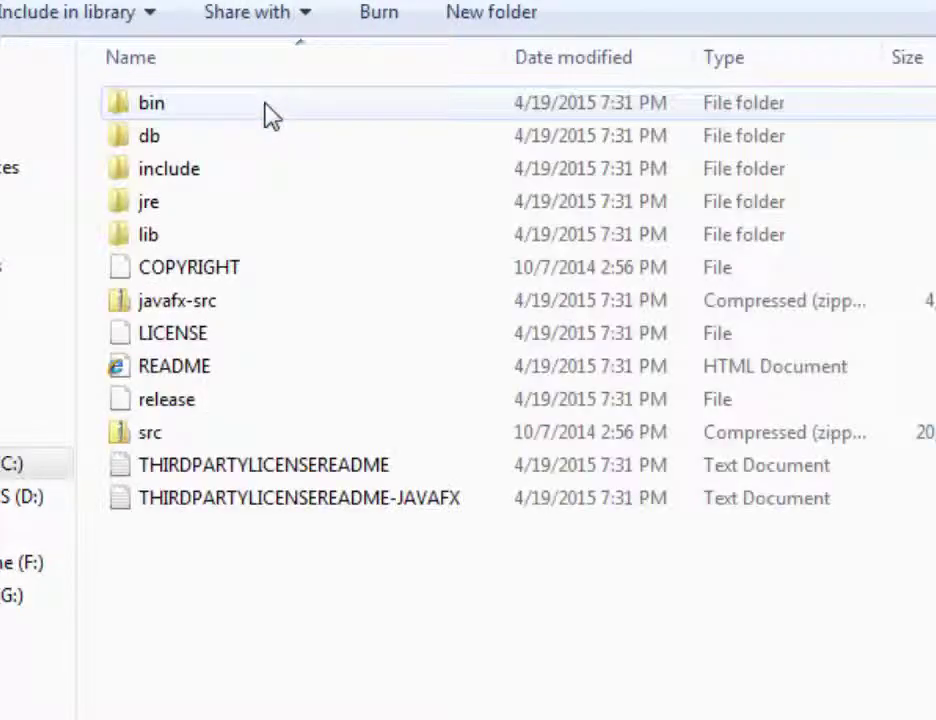
pyautogui.doubleClick(268, 112)
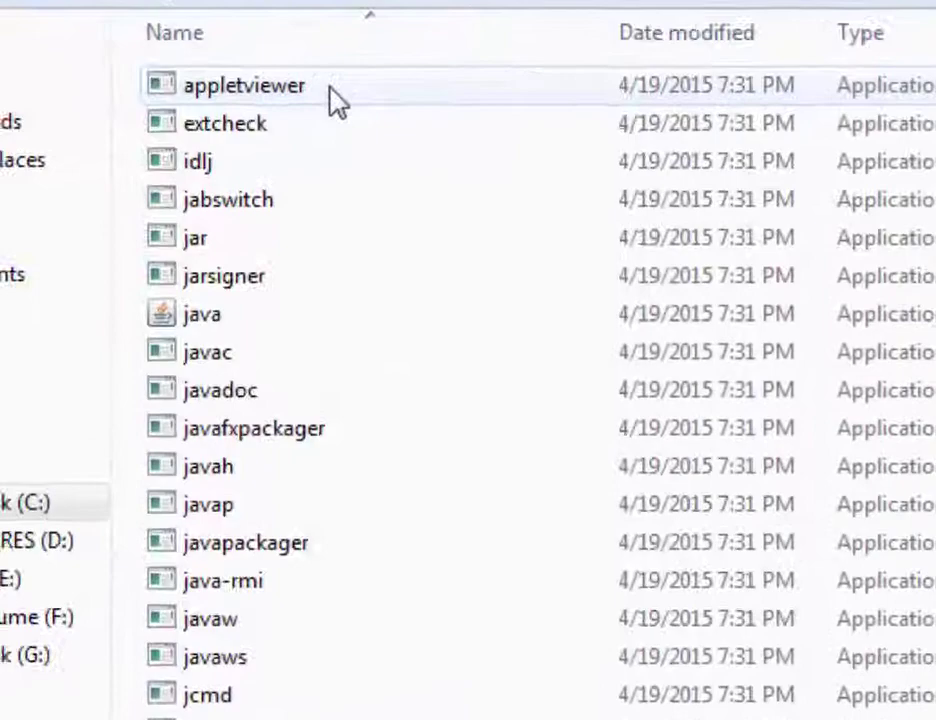
# Copy the full path of the JDK bin folder, C:\Program Files\Java\jdk1.8.0_25\bin, to the clipboard
pyautogui.click(255, 322)
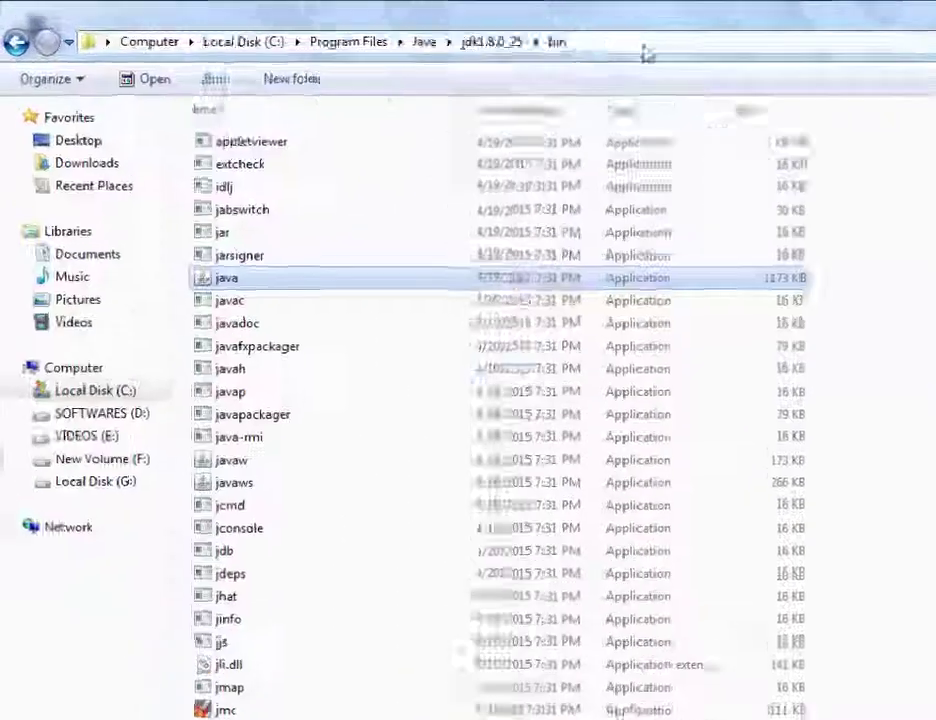
pyautogui.click(440, 32)
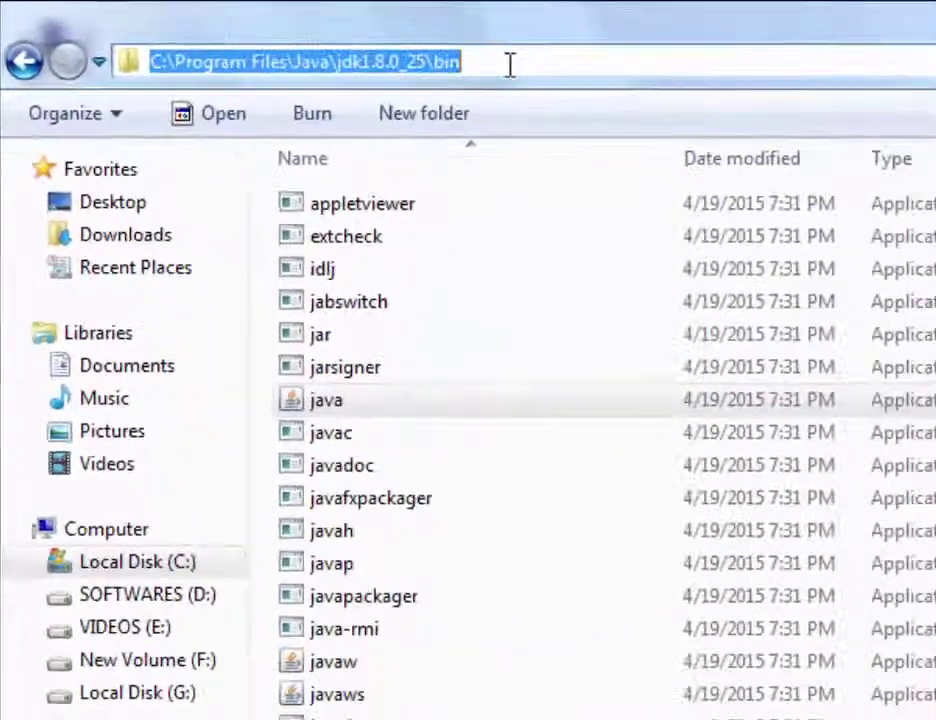
pyautogui.rightClick(510, 64)
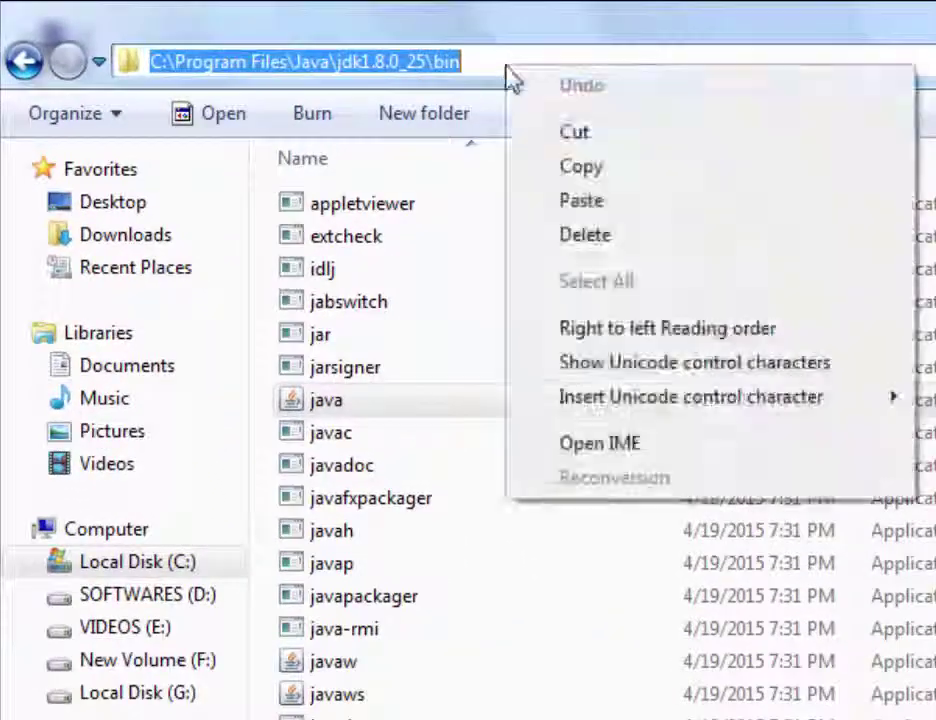
pyautogui.click(556, 170)
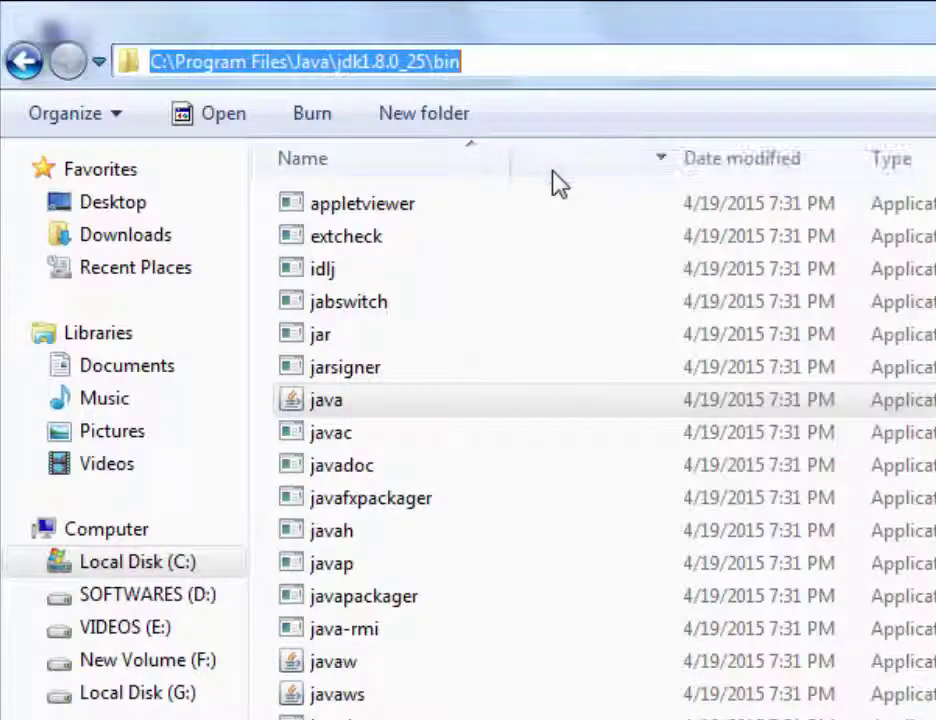
# Return to Computer and open the Environment Variables dialog through the advanced system settings
pyautogui.click(22, 60)
pyautogui.click(229, 75)
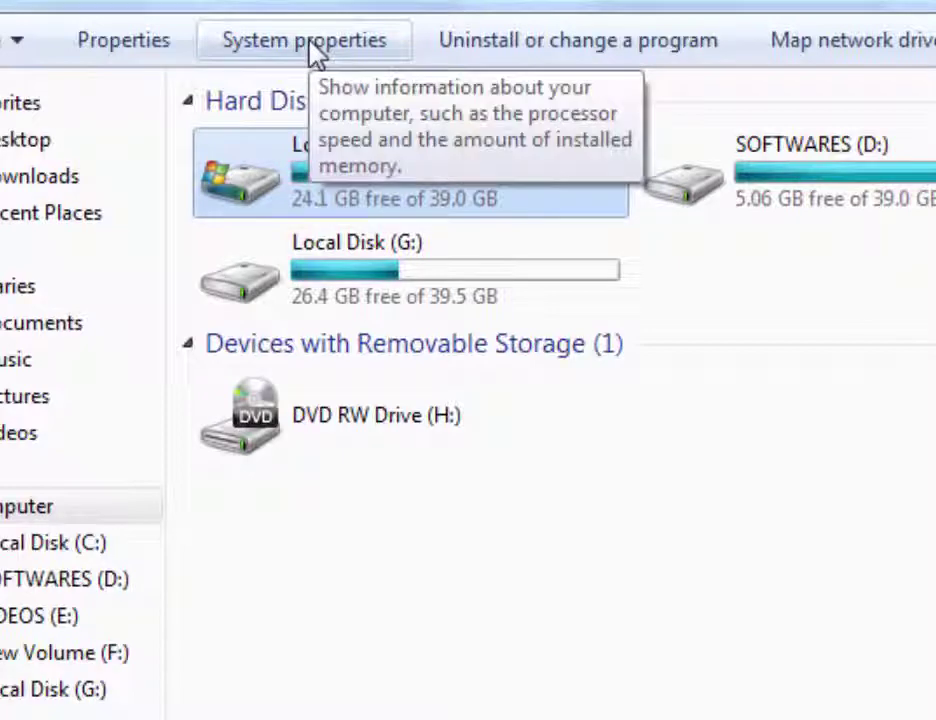
pyautogui.click(316, 56)
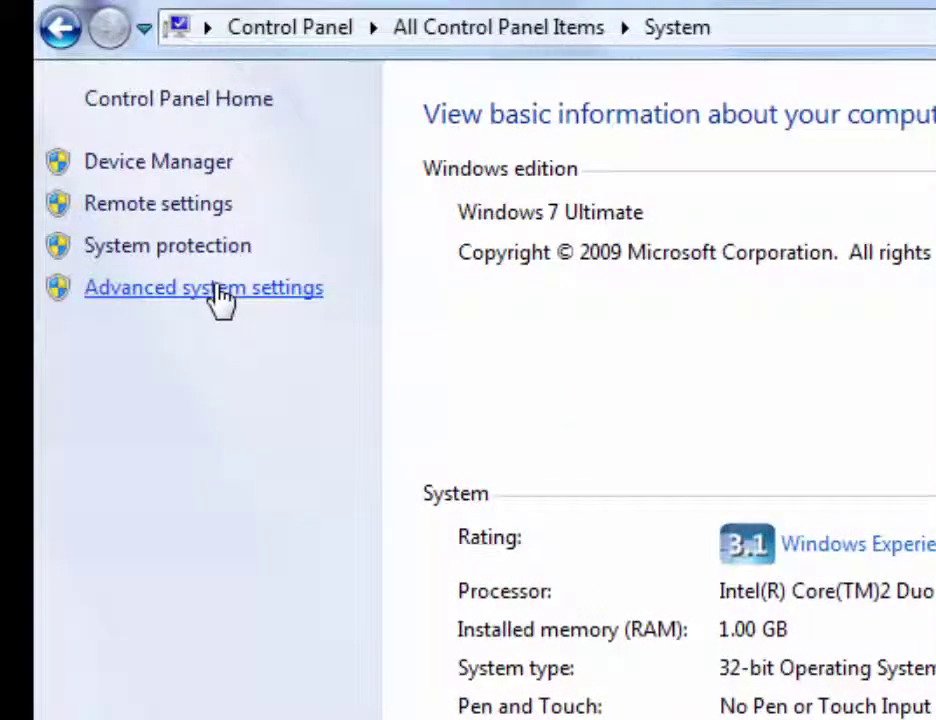
pyautogui.click(214, 288)
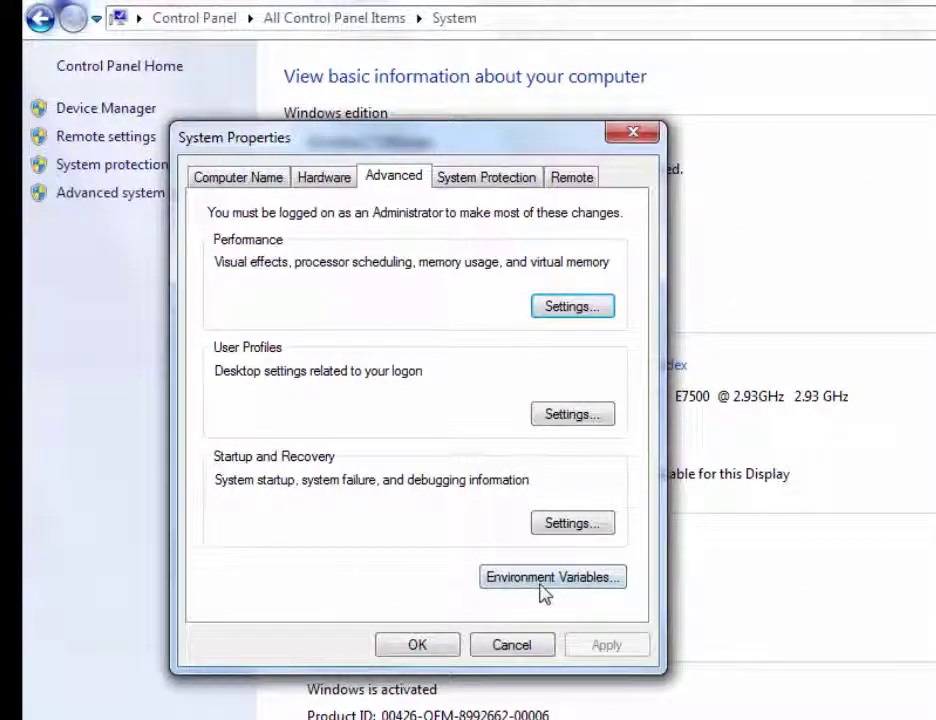
pyautogui.click(543, 593)
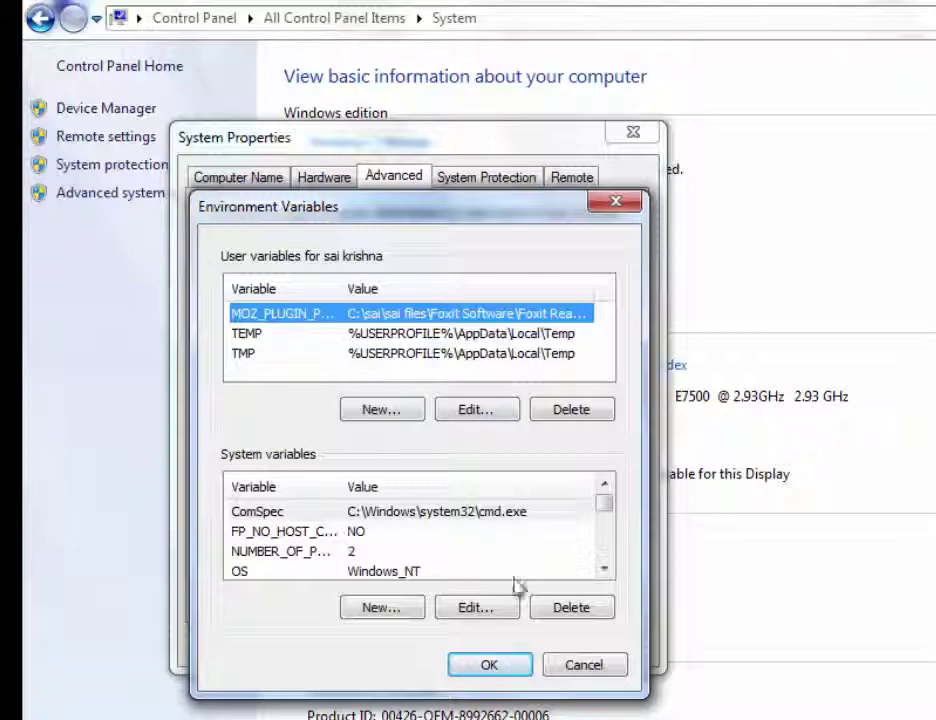
# Create a system variable PATH with the value C:\Program Files\Java\jdk1.8.0_25\bin; and accept all open settings dialogs
pyautogui.click(381, 608)
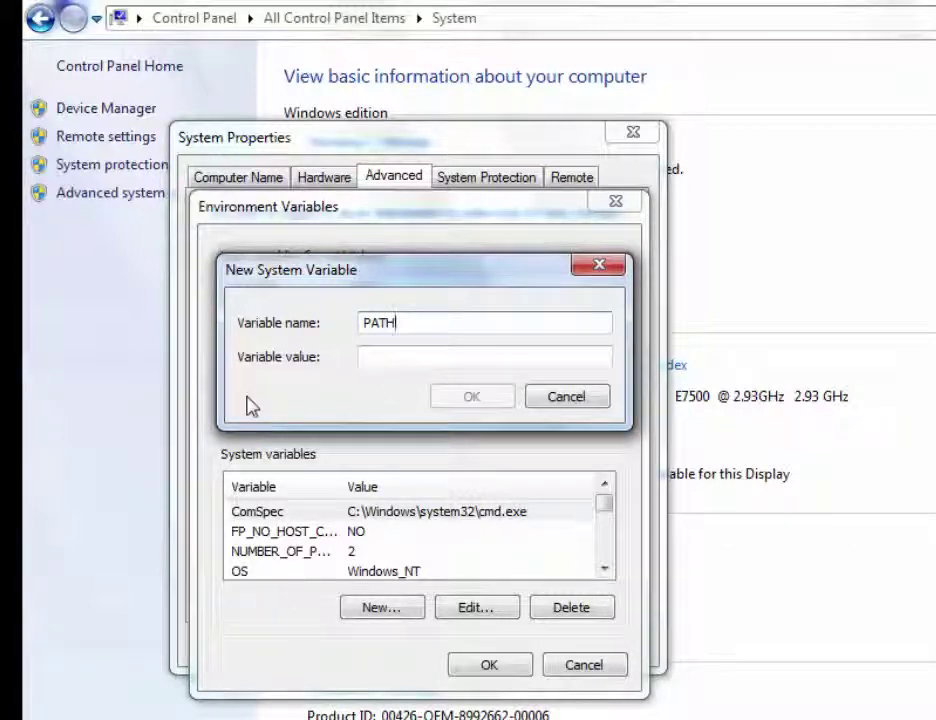
pyautogui.click(380, 362)
pyautogui.rightClick(380, 362)
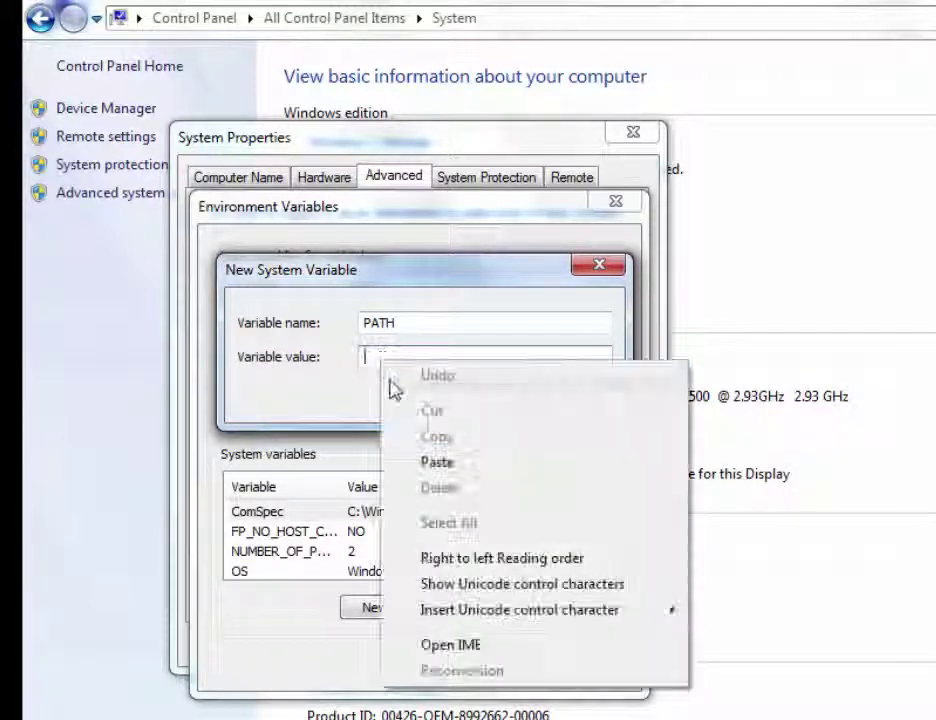
pyautogui.click(424, 462)
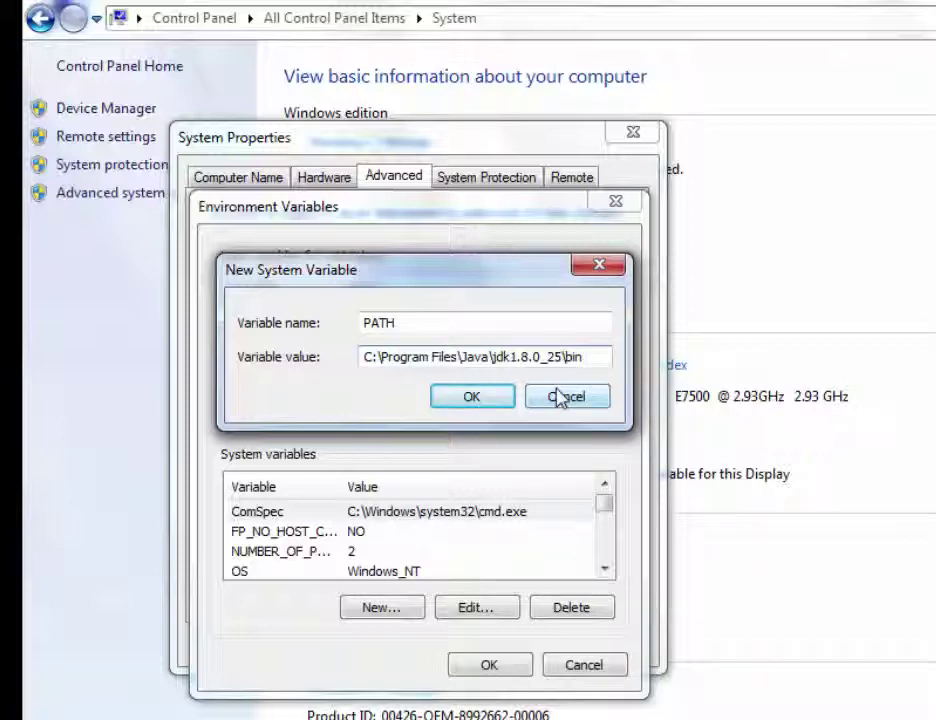
pyautogui.write(';')
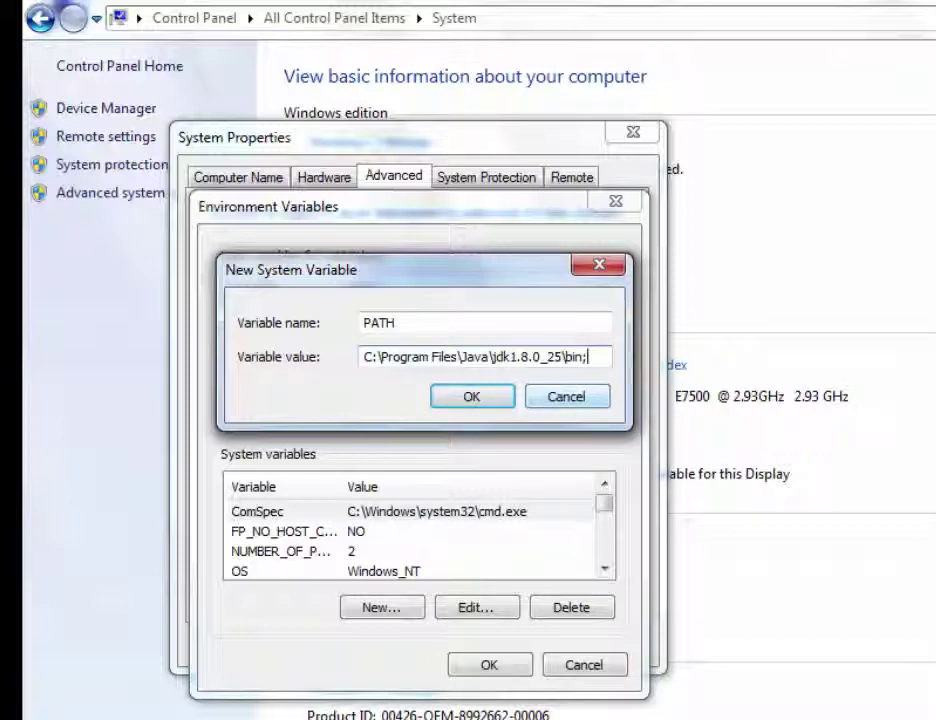
pyautogui.click(489, 400)
pyautogui.click(507, 666)
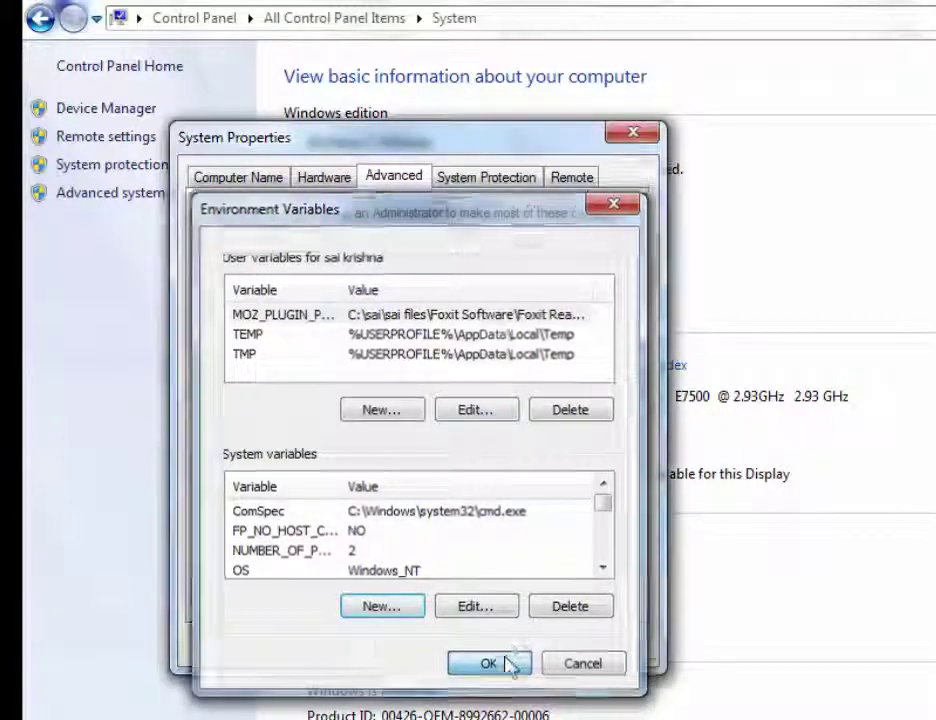
pyautogui.click(448, 647)
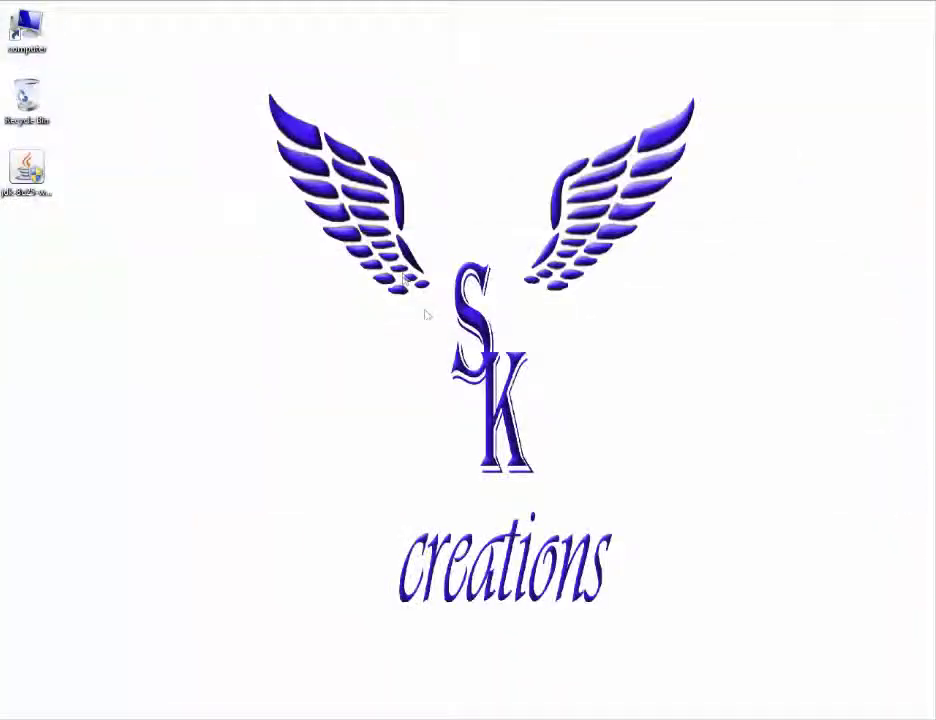
# Refresh the desktop and open a new Command Prompt window by running cmd from the Run dialog
pyautogui.rightClick(425, 315)
pyautogui.click(426, 313)
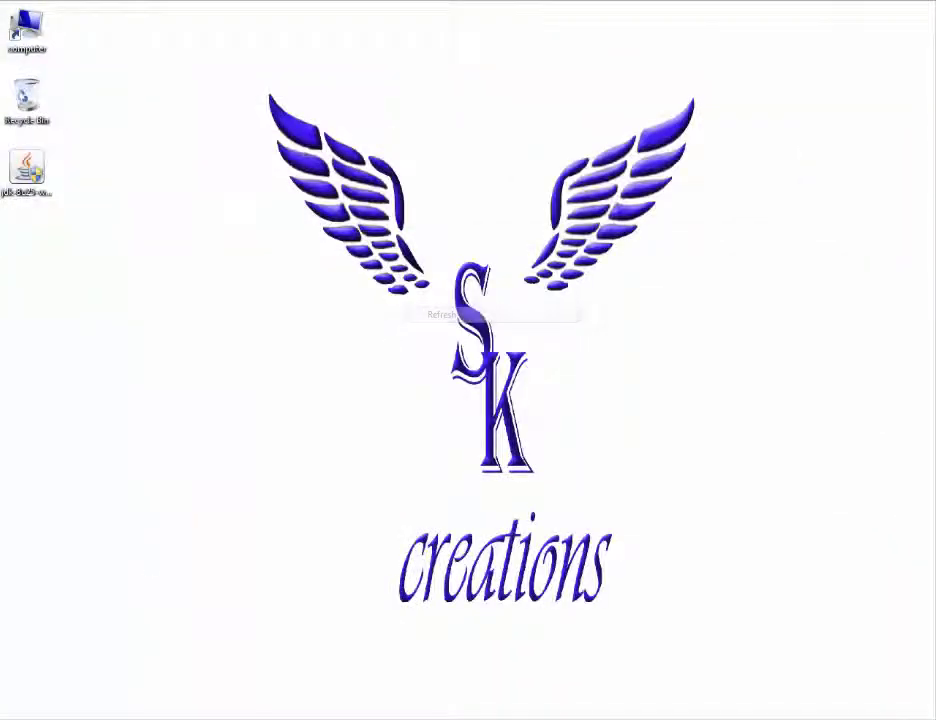
pyautogui.press('super')
pyautogui.click(208, 664)
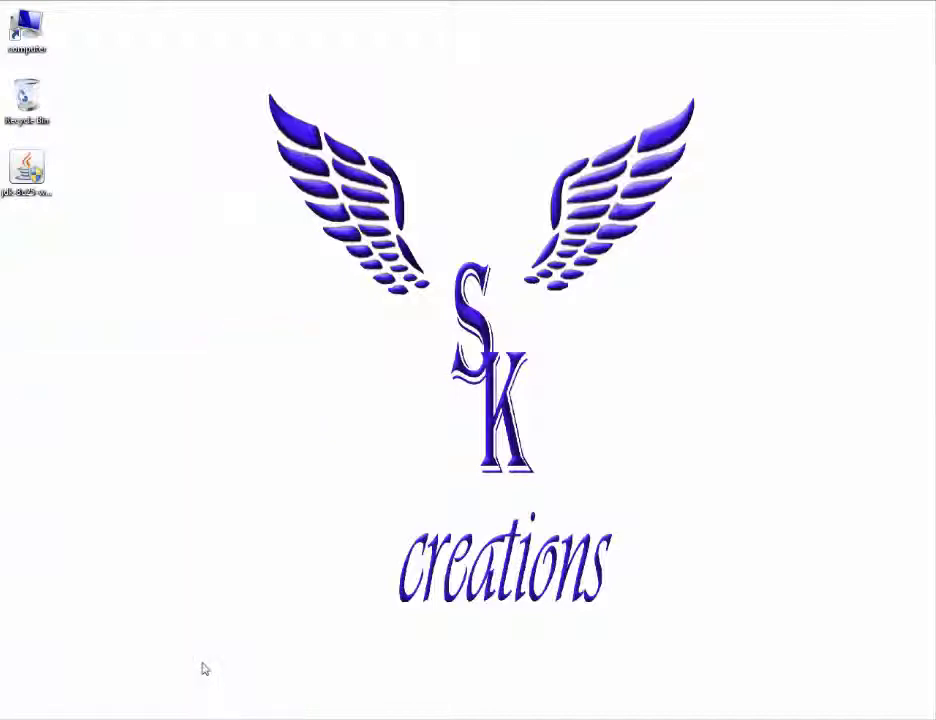
pyautogui.write('cmd')
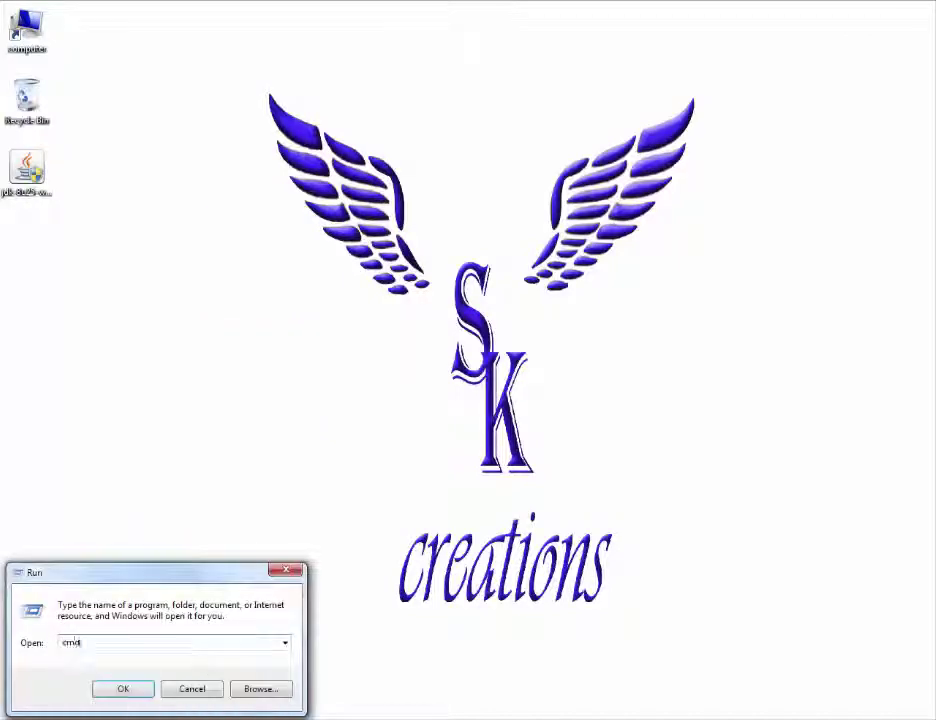
pyautogui.press('Return')
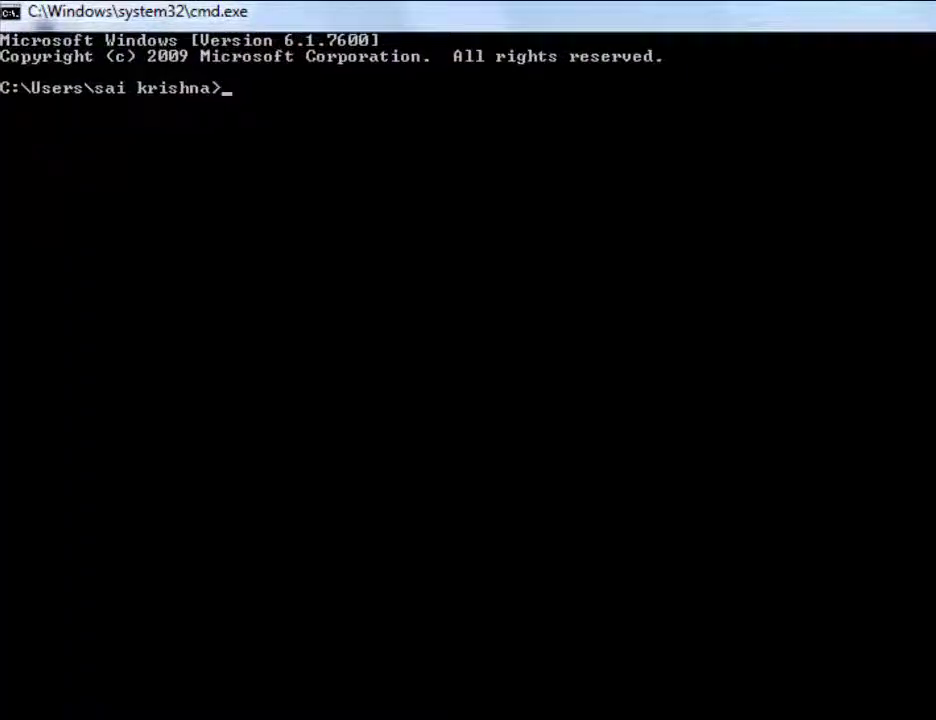
# Run javac to check the compiler with the new PATH, close the Command Prompt and refresh the desktop
pyautogui.write('javac')
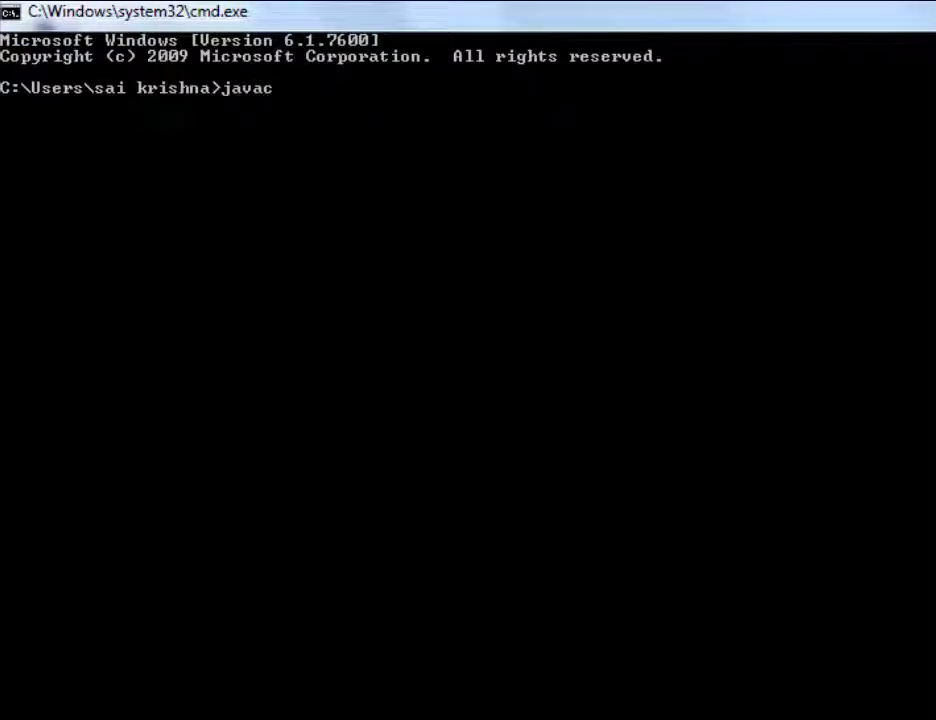
pyautogui.press('Return')
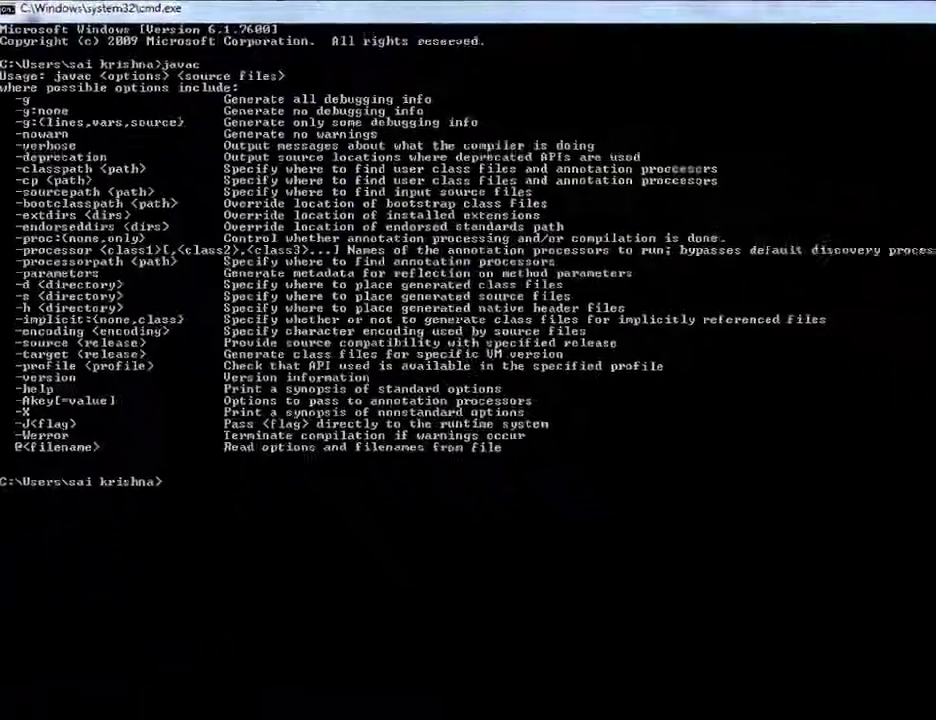
pyautogui.click(928, 7)
pyautogui.rightClick(564, 123)
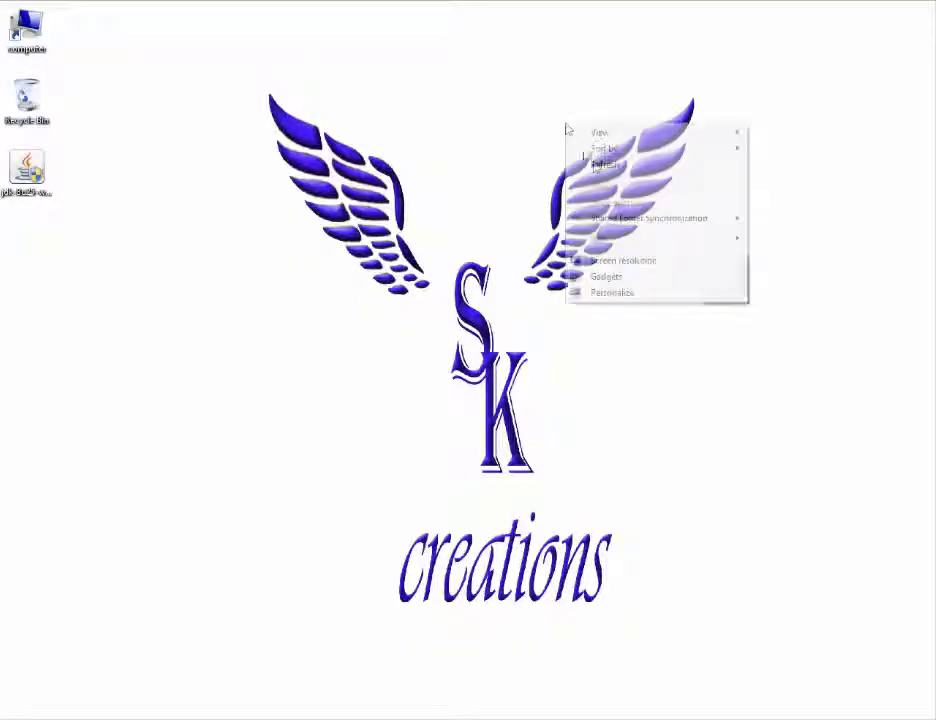
pyautogui.click(598, 165)
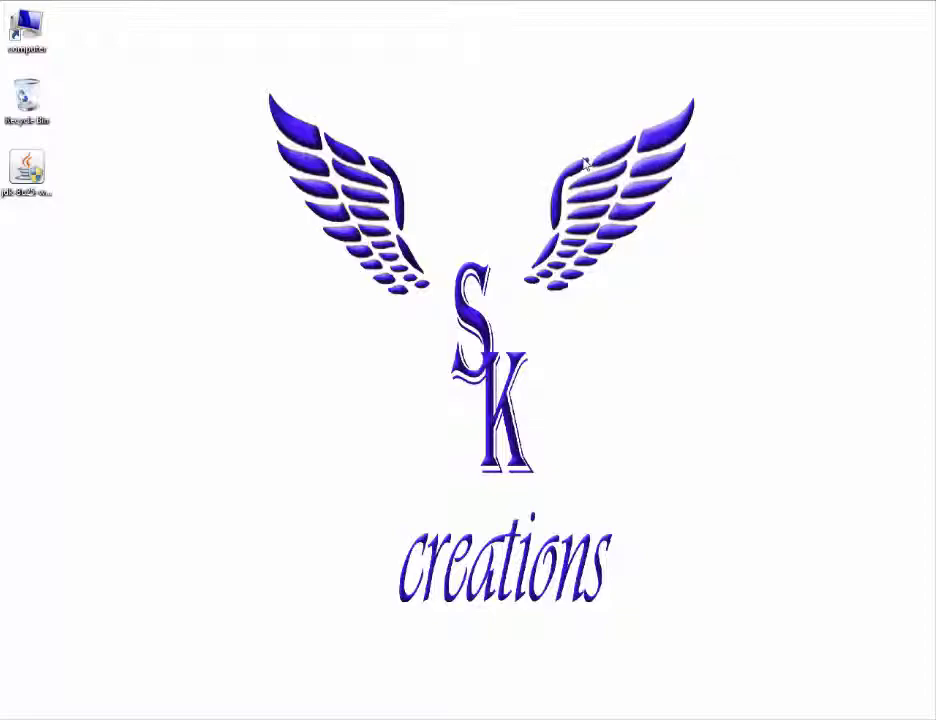